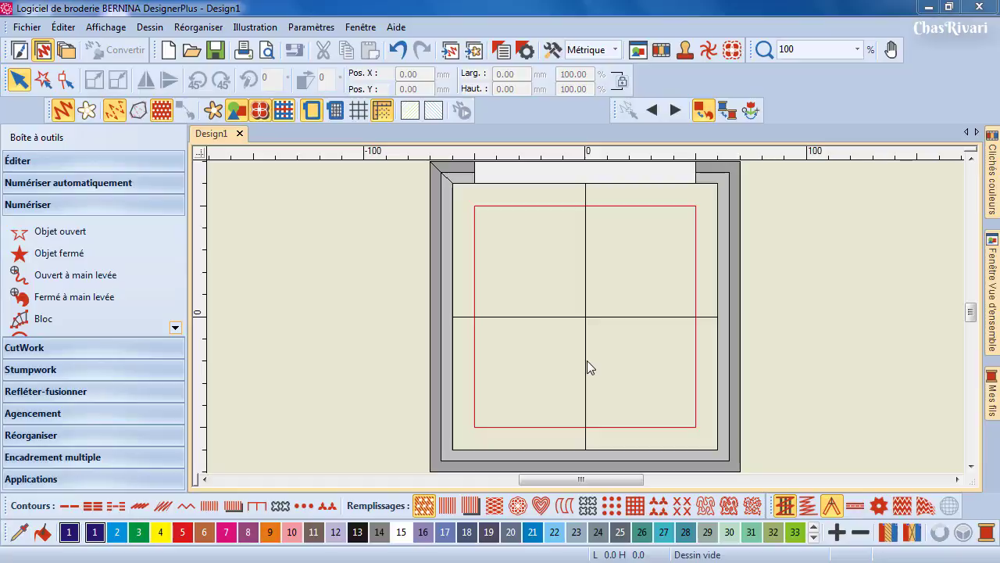
Open the hoop settings and choose Brother Entrepreneur PR-1000 as the embroidery machine.
{"action": "right_click", "coordinate": [312, 112]}
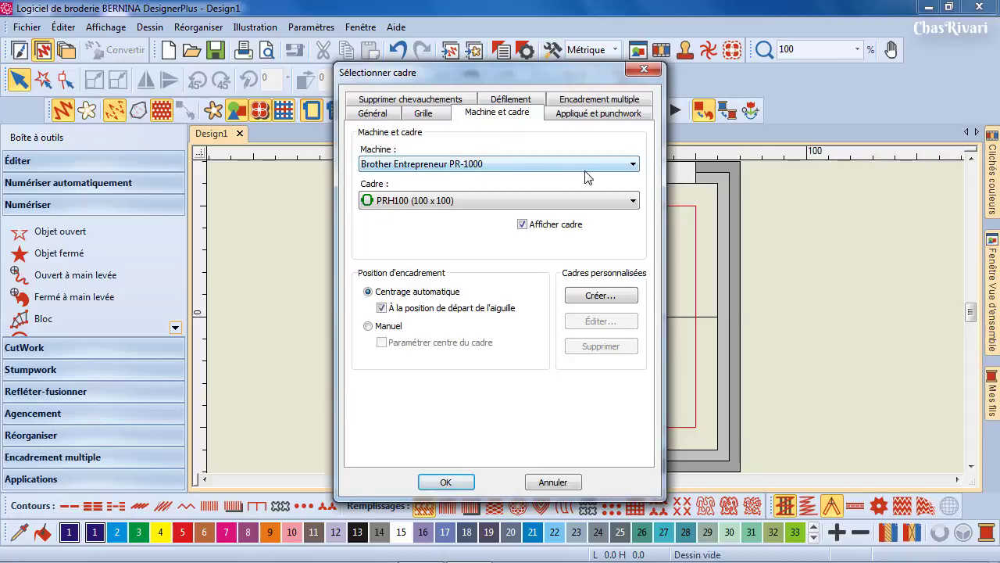
{"action": "left_click", "coordinate": [633, 165]}
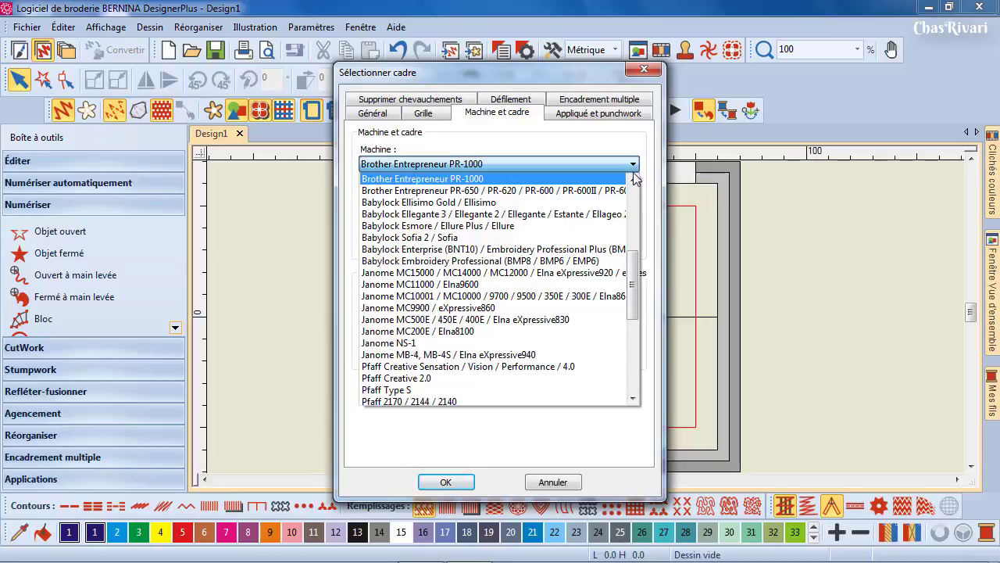
{"action": "left_click", "coordinate": [633, 181]}
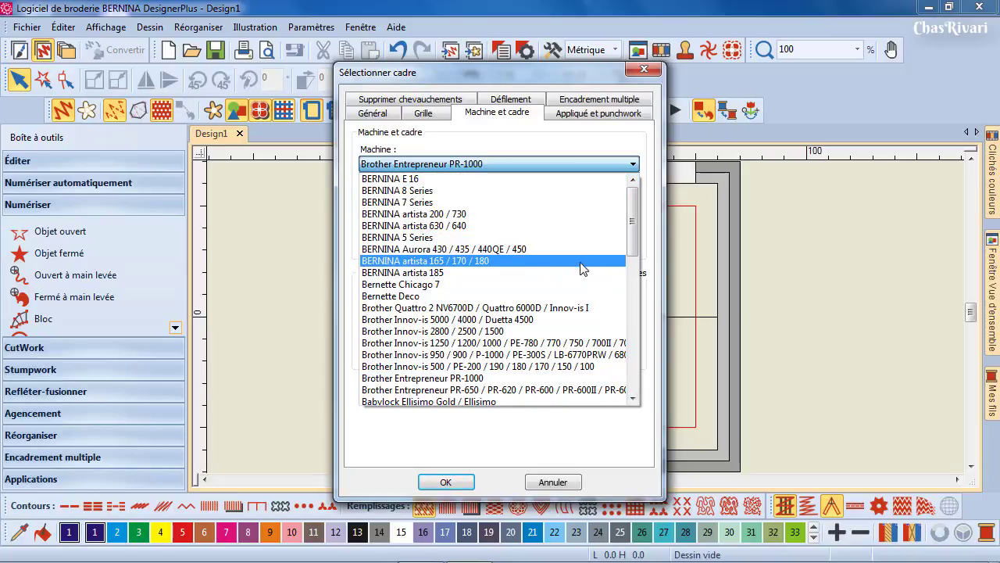
{"action": "left_click_drag", "start_coordinate": [631, 236], "coordinate": [635, 374]}
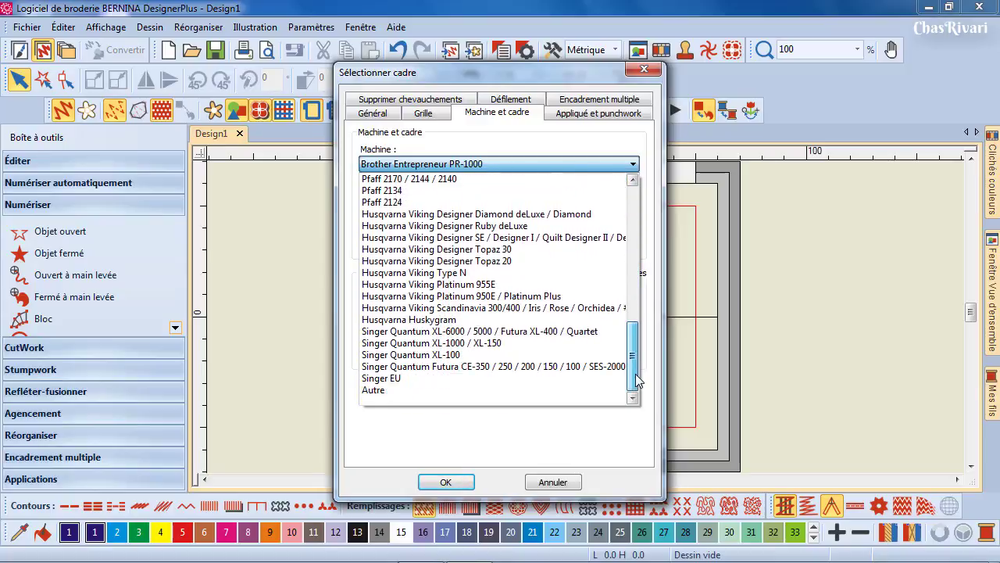
{"action": "left_click_drag", "start_coordinate": [636, 374], "coordinate": [631, 270]}
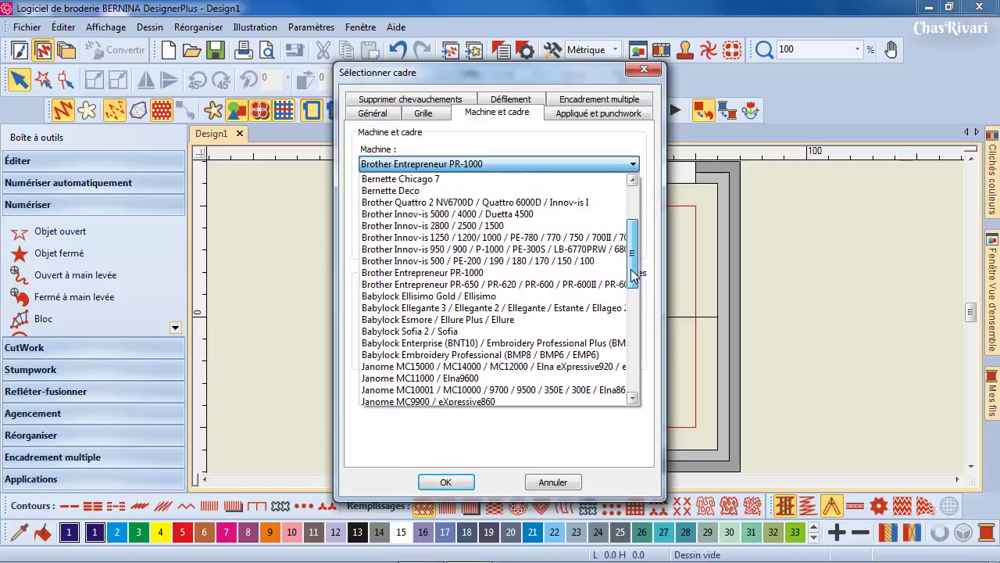
{"action": "left_click", "coordinate": [451, 273]}
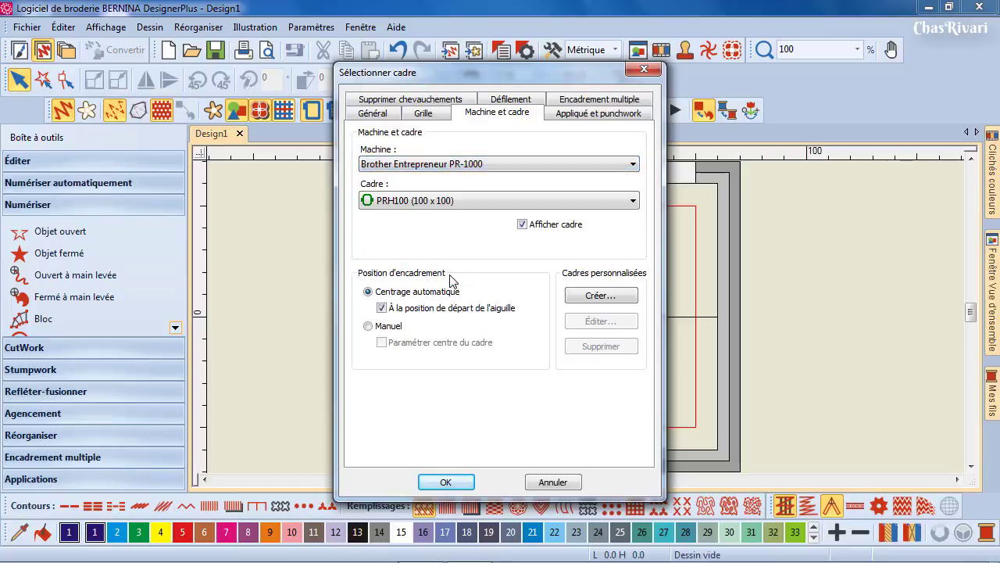
Set the hoop to PRH180 (180 x 130) and apply it to the blank design.
{"action": "left_click", "coordinate": [633, 202]}
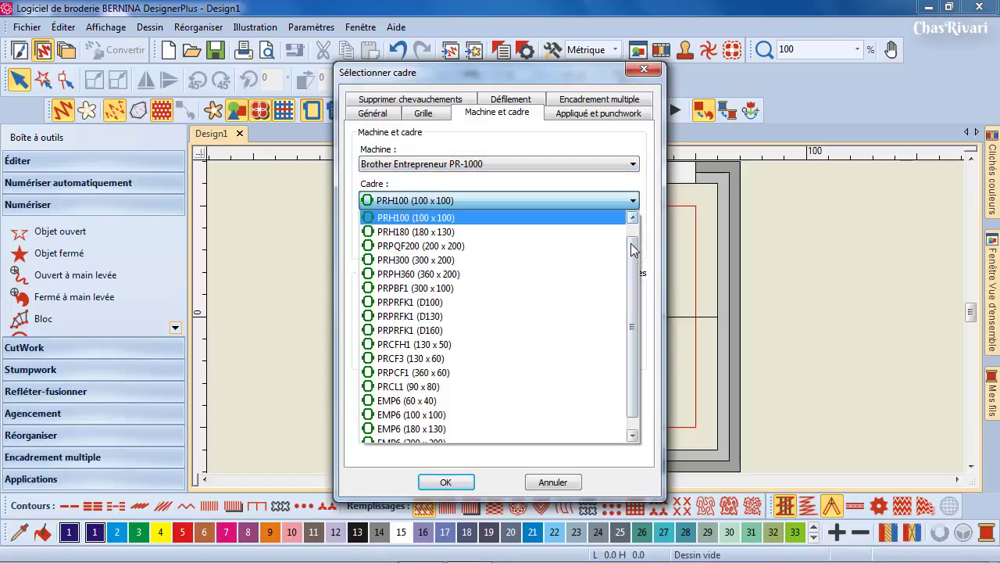
{"action": "left_click_drag", "start_coordinate": [630, 258], "coordinate": [634, 220]}
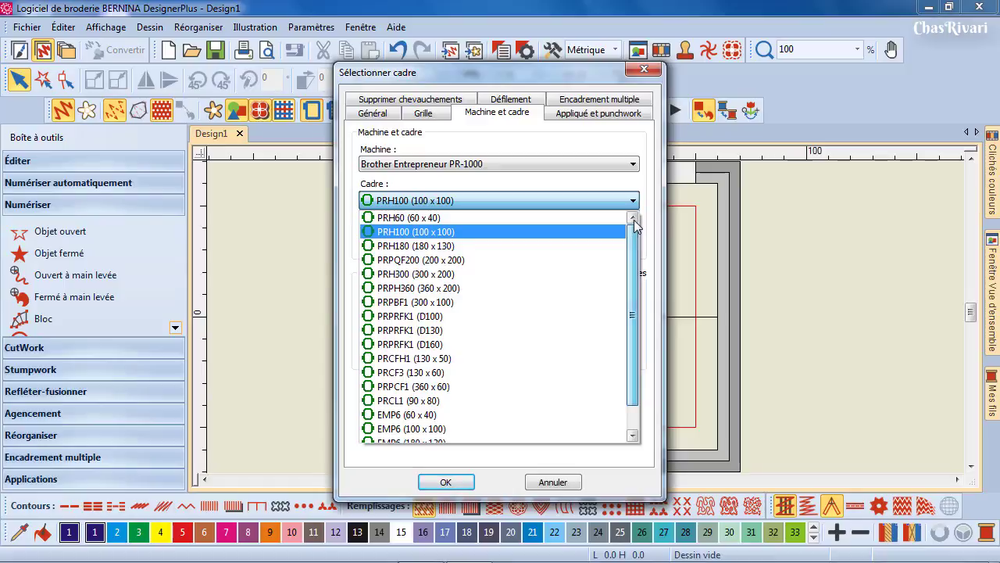
{"action": "left_click", "coordinate": [567, 246]}
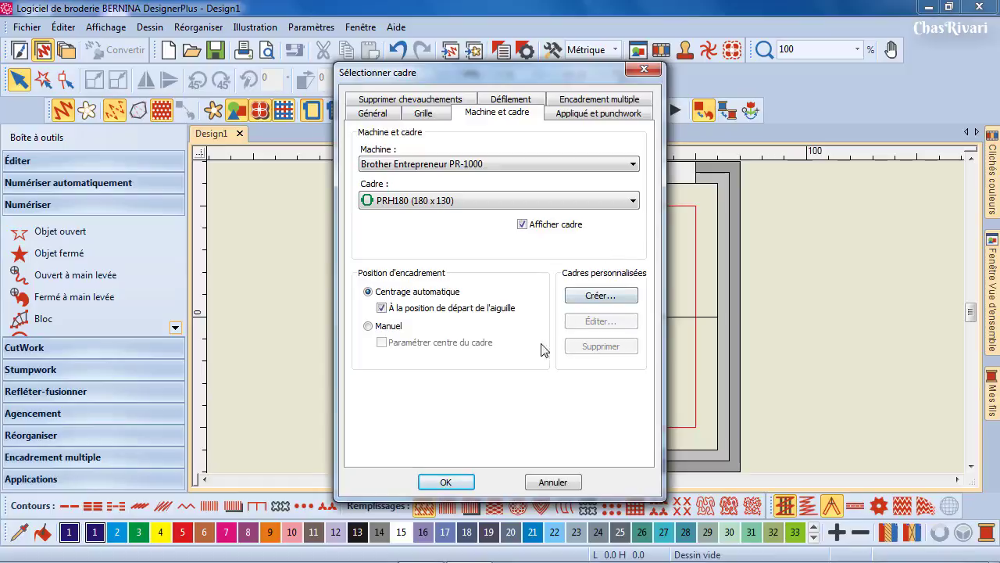
{"action": "left_click", "coordinate": [449, 482]}
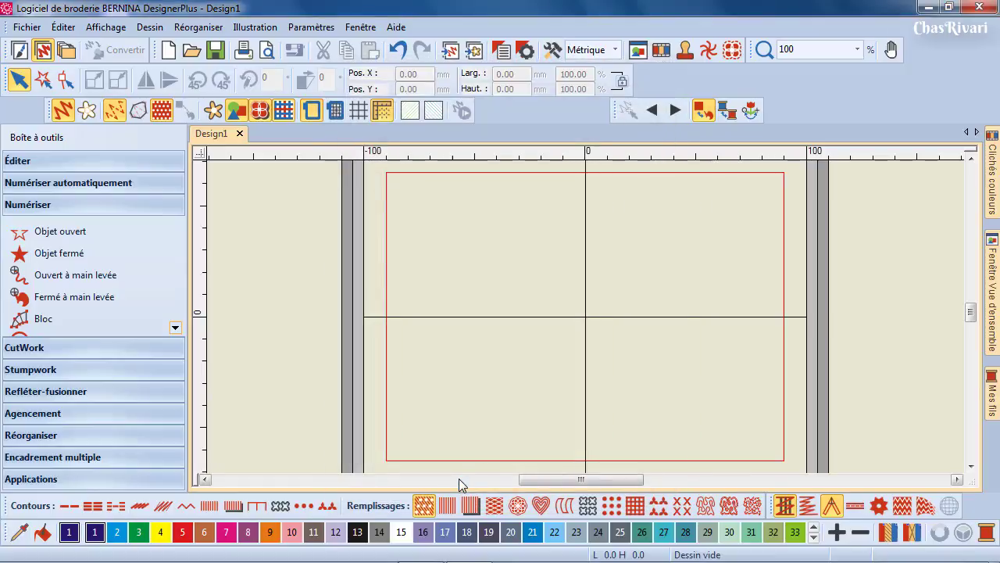
{"action": "scroll", "coordinate": [587, 317], "scroll_direction": "down", "scroll_amount": 1}
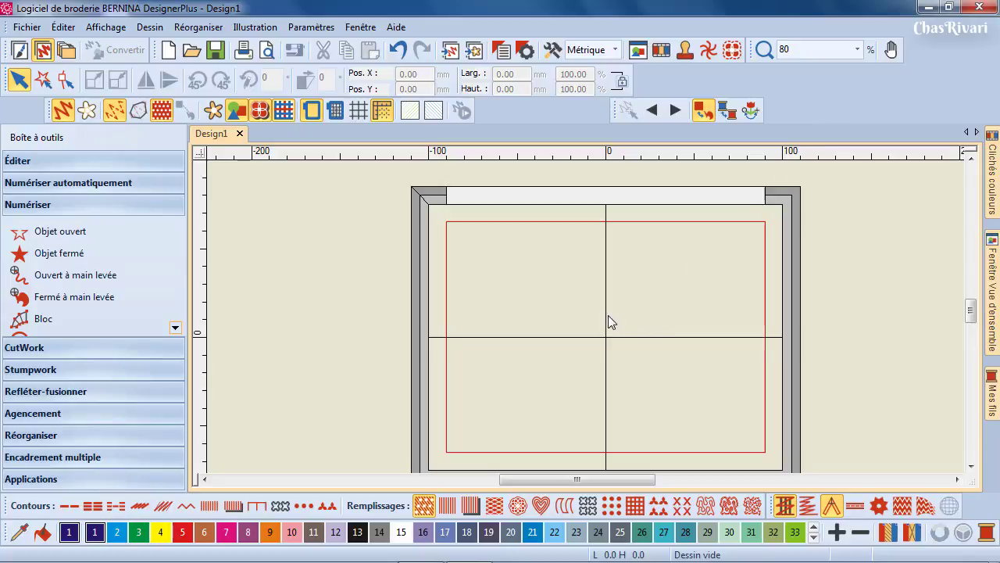
Open the design Cactus 2.ART80 from the recently used files.
{"action": "left_click", "coordinate": [26, 28]}
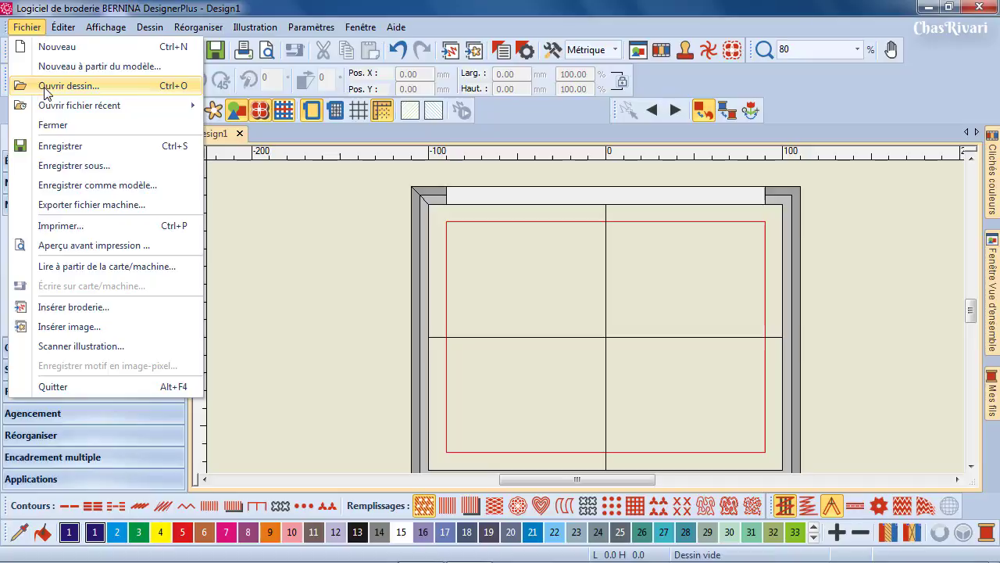
{"action": "mouse_move", "coordinate": [53, 114]}
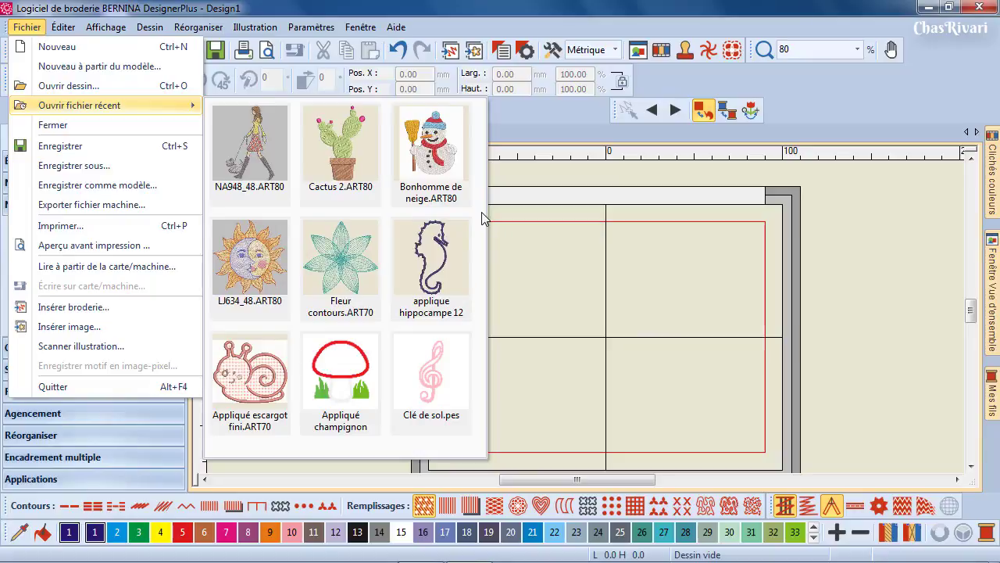
{"action": "left_click", "coordinate": [344, 149]}
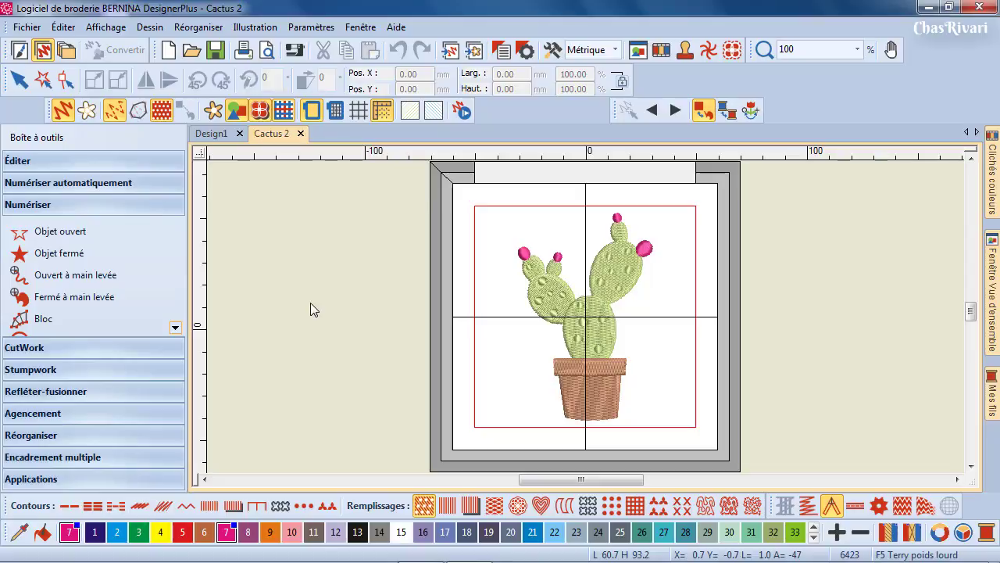
Show the BERNINA 8 Embroidery folder in the embroidery library and browse through its designs.
{"action": "left_click", "coordinate": [68, 50]}
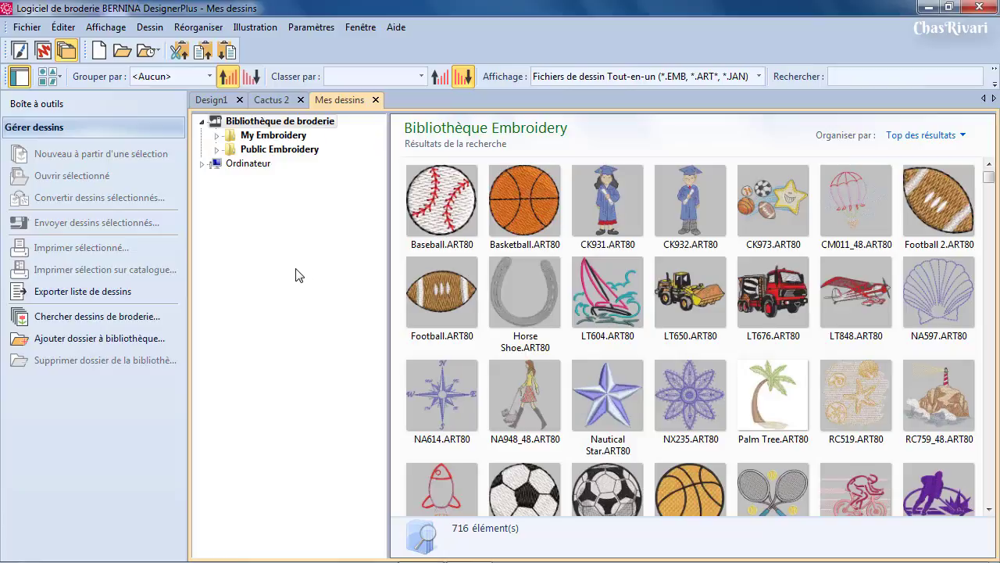
{"action": "left_click", "coordinate": [216, 154]}
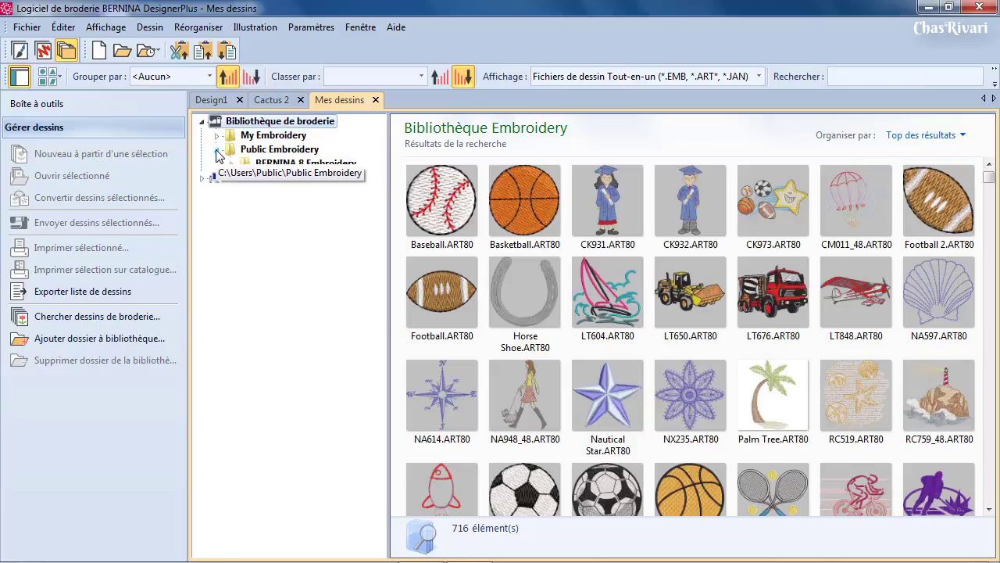
{"action": "double_click", "coordinate": [275, 165]}
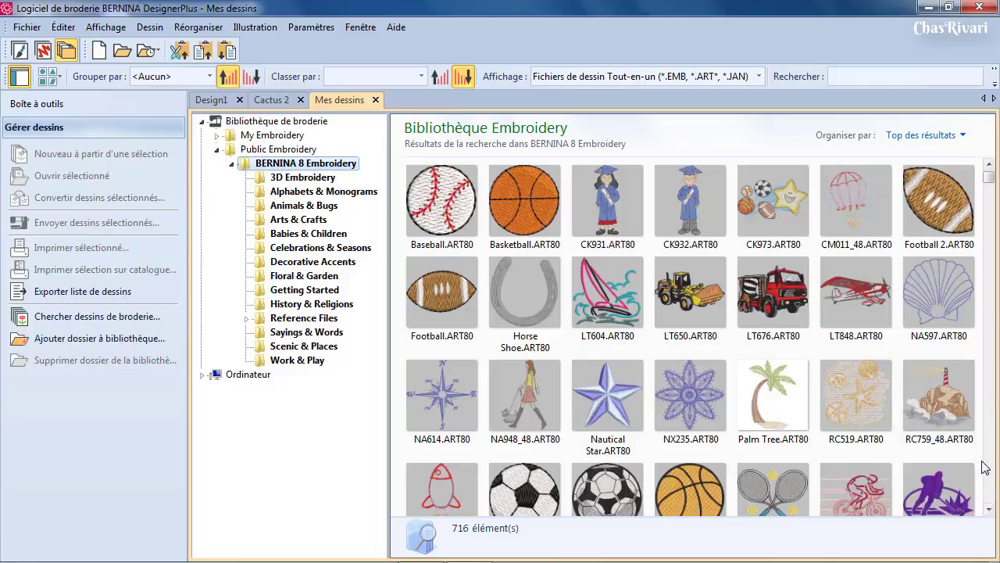
{"action": "left_click", "coordinate": [989, 509]}
{"action": "scroll", "coordinate": [989, 509], "scroll_direction": "down", "scroll_amount": 10}
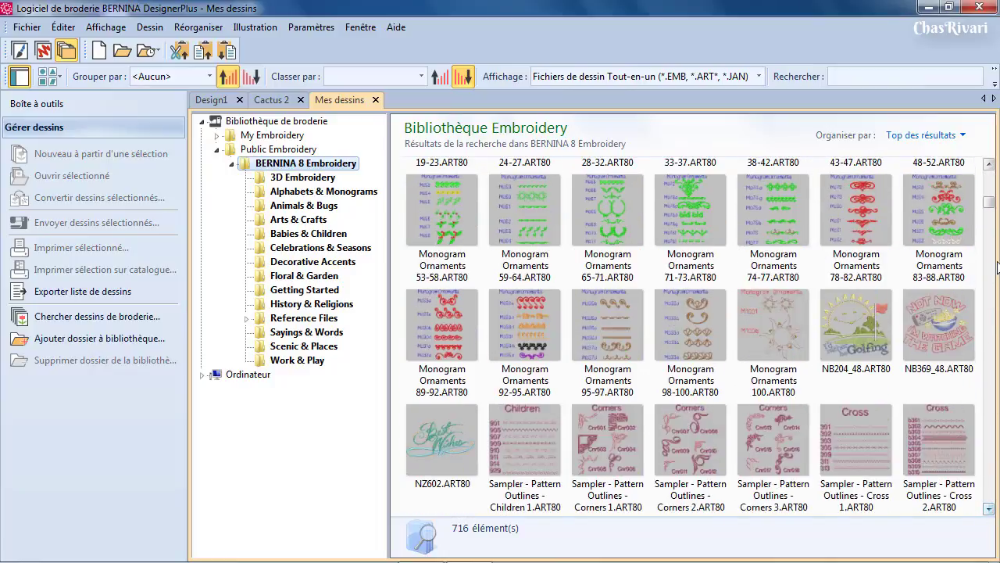
{"action": "left_click_drag", "start_coordinate": [991, 212], "coordinate": [993, 182]}
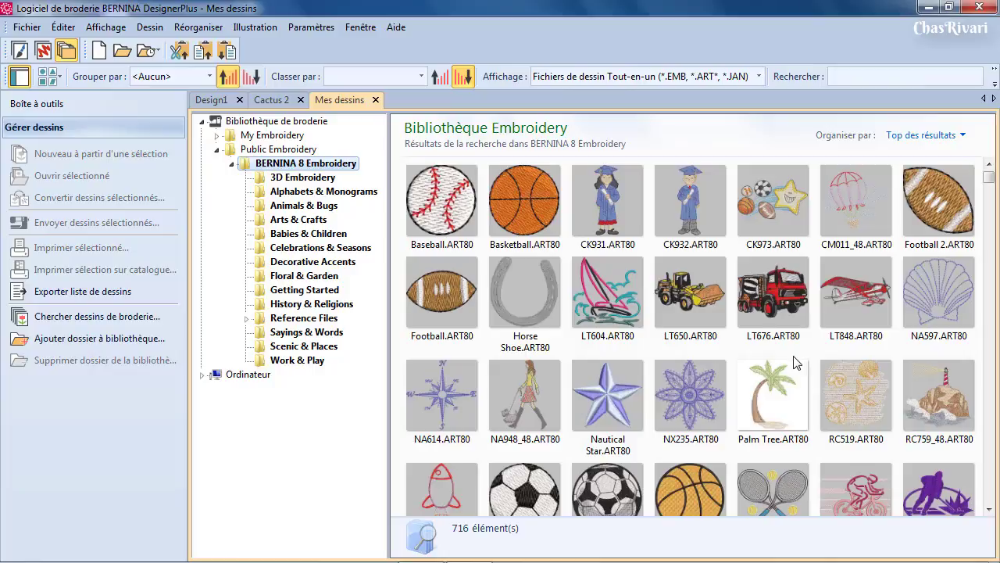
Open the library design NA948_48.ART80 of the woman walking a dog.
{"action": "mouse_move", "coordinate": [787, 381]}
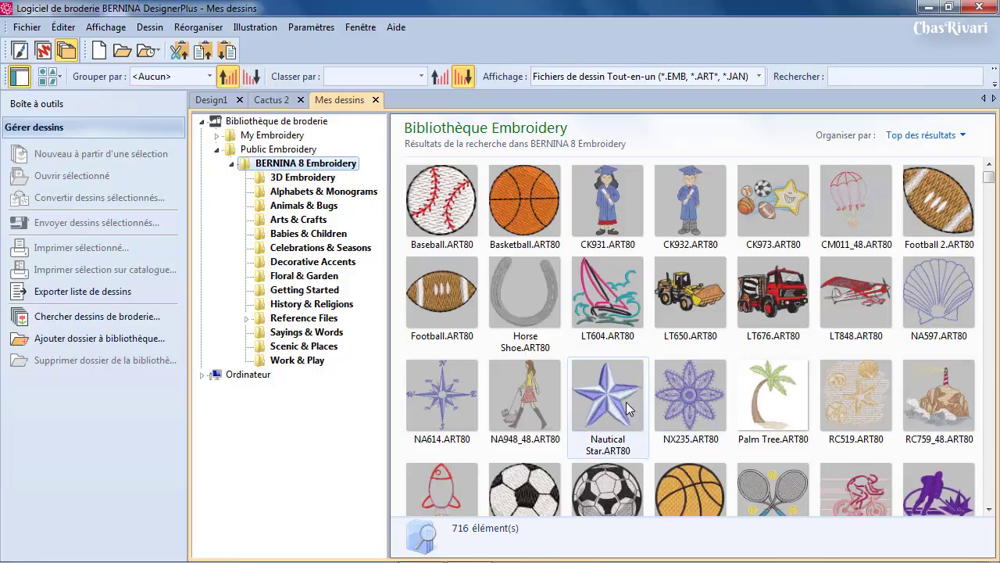
{"action": "mouse_move", "coordinate": [629, 408]}
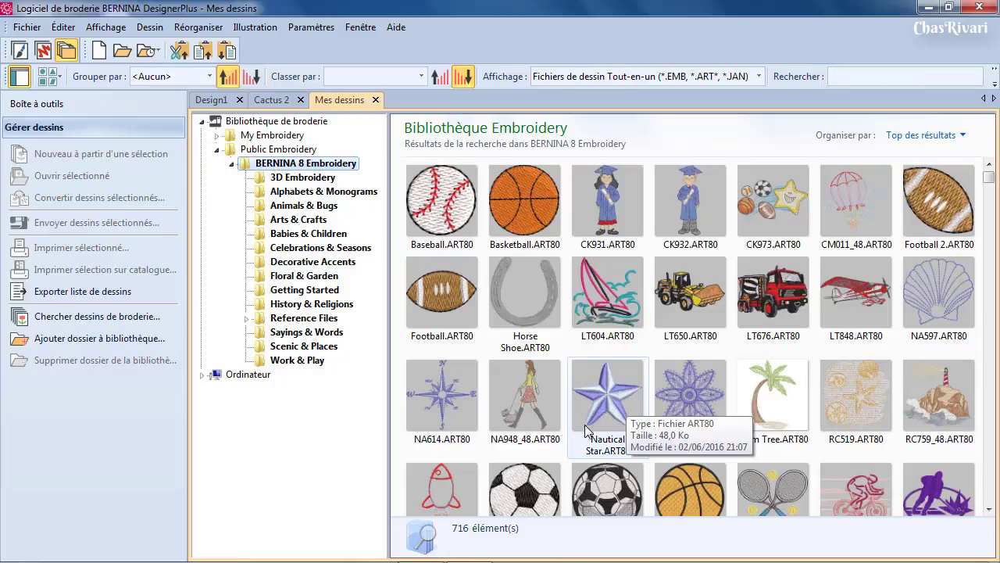
{"action": "left_click", "coordinate": [536, 401]}
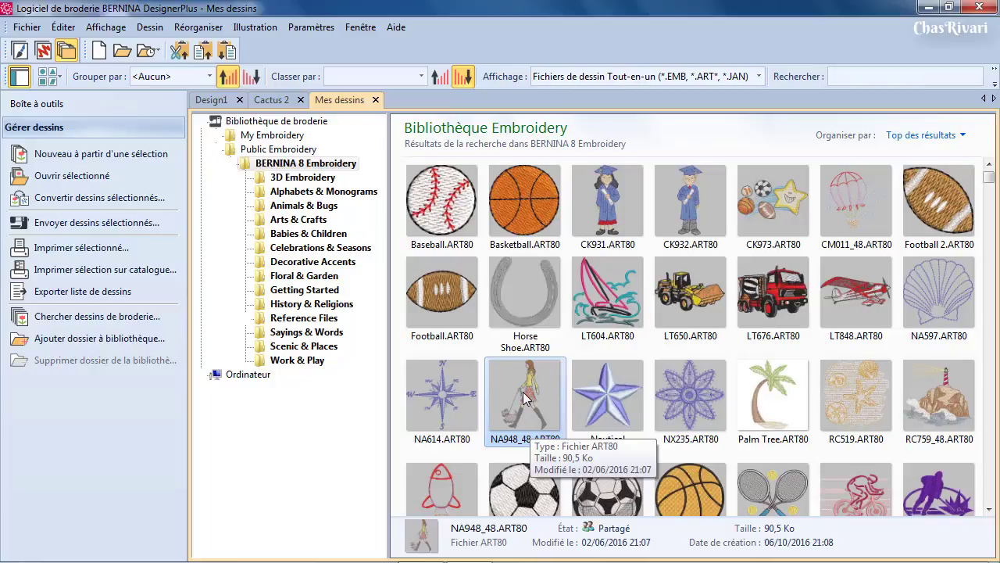
{"action": "double_click", "coordinate": [523, 395]}
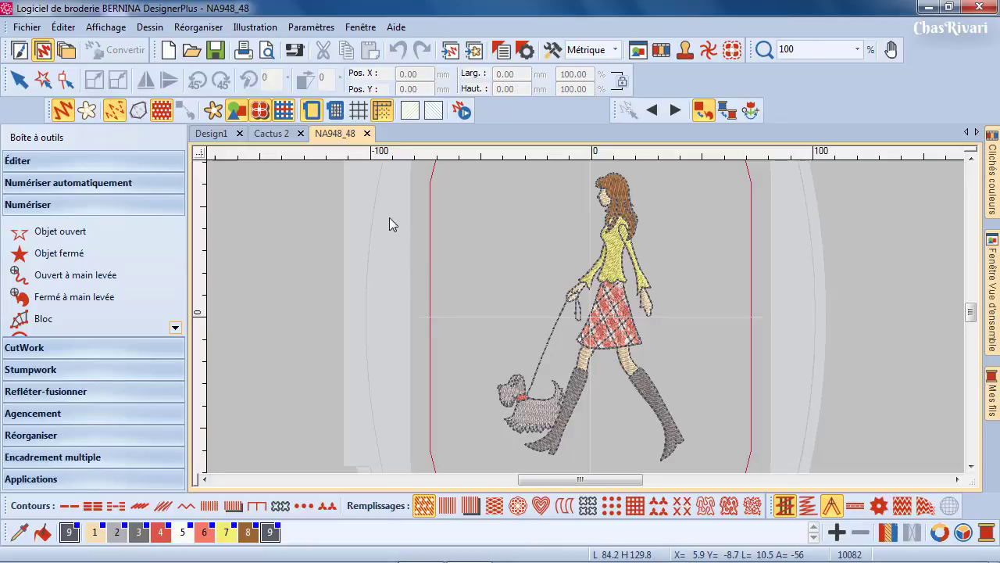
Return to the embroidery library and create a new design from Palm Tree.ART80.
{"action": "left_click", "coordinate": [67, 49]}
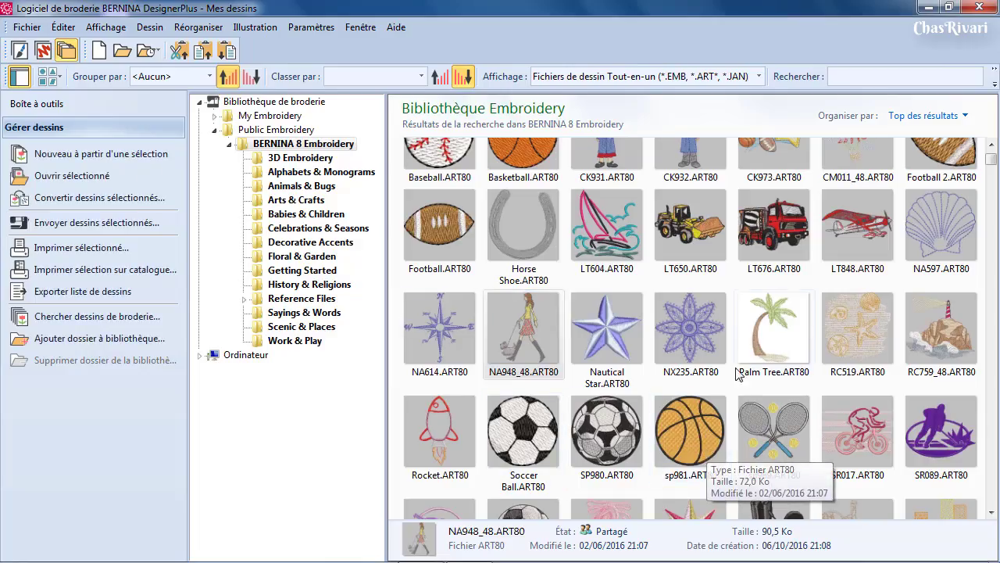
{"action": "left_click", "coordinate": [771, 325]}
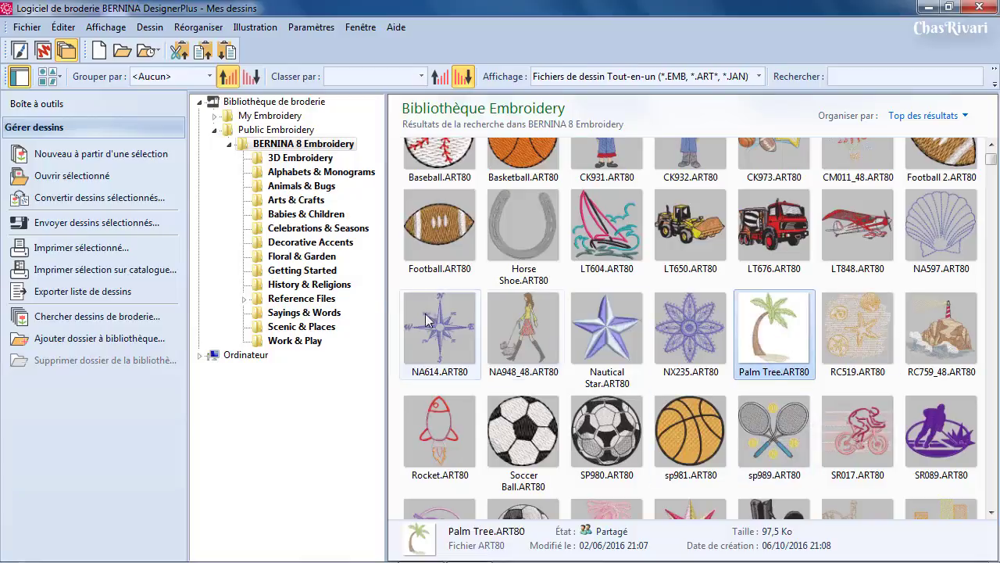
{"action": "left_click", "coordinate": [121, 160]}
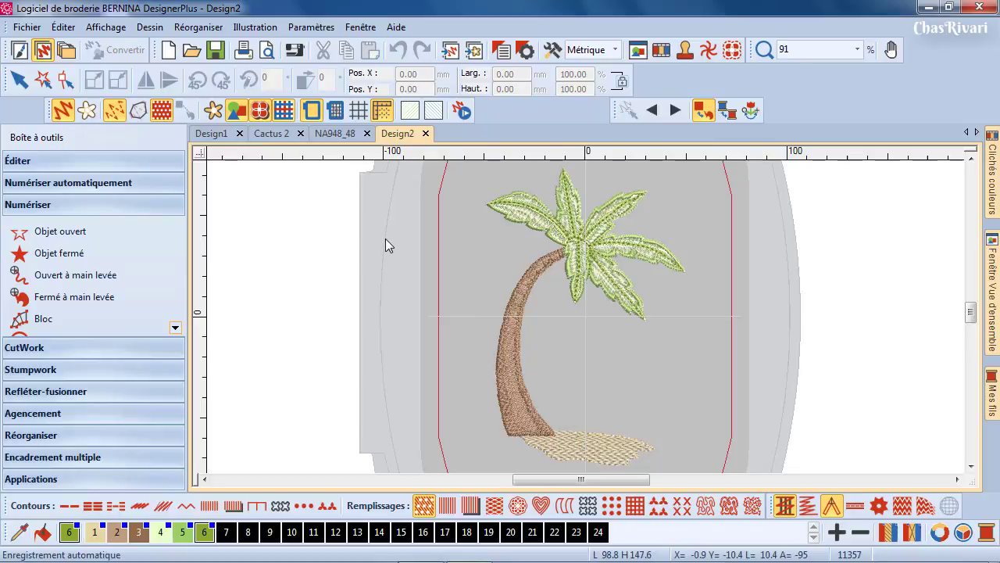
Compare the open cactus, NA948_48 and palm tree designs and their hoops, ending on Cactus 2.
{"action": "left_click", "coordinate": [337, 138]}
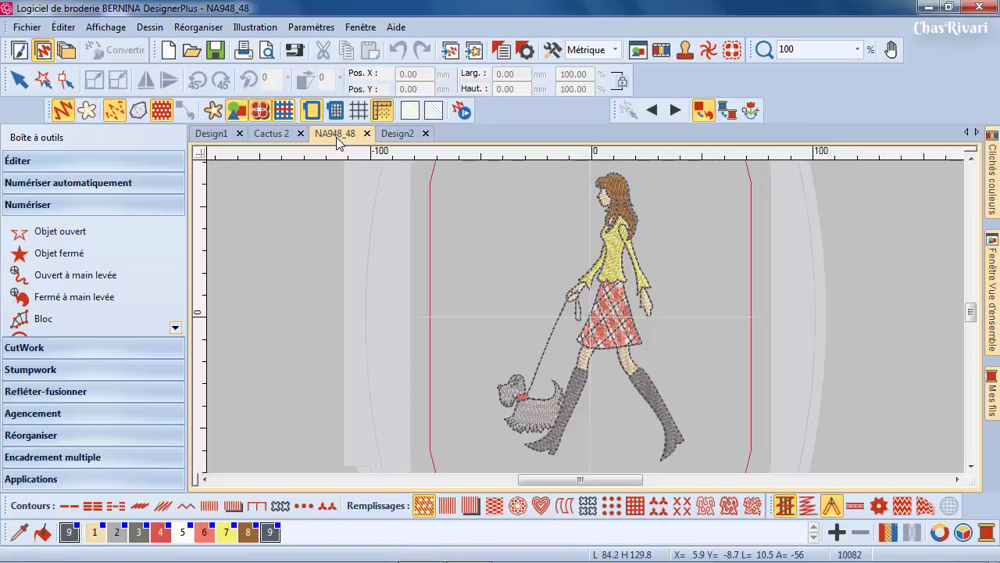
{"action": "left_click", "coordinate": [283, 139]}
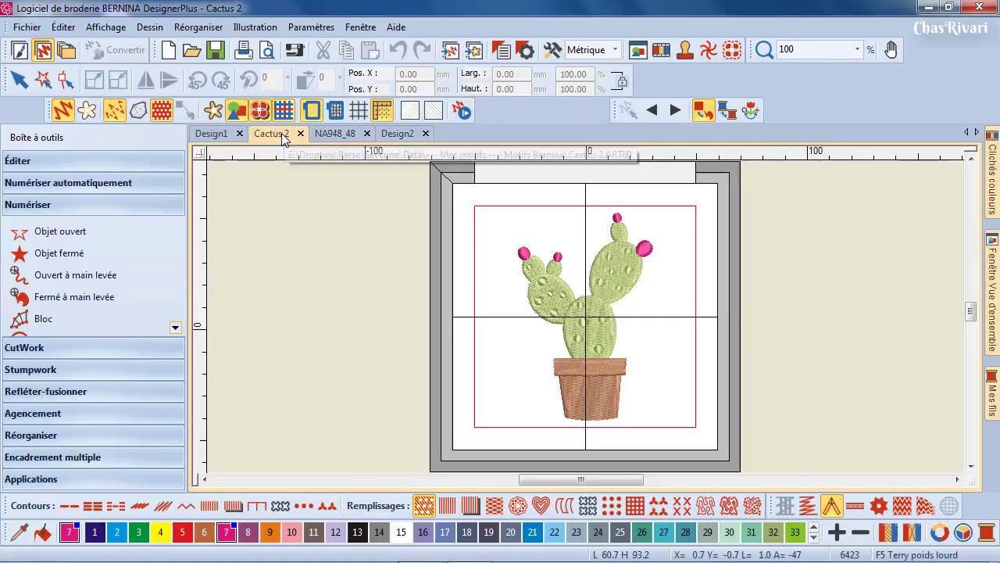
{"action": "left_click", "coordinate": [331, 139]}
{"action": "left_click", "coordinate": [395, 138]}
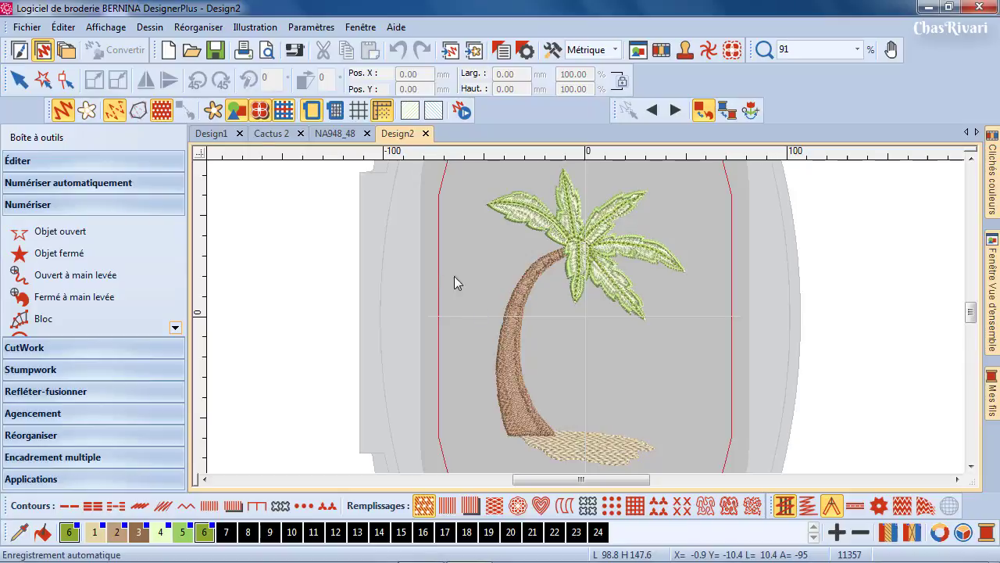
{"action": "left_click", "coordinate": [342, 138]}
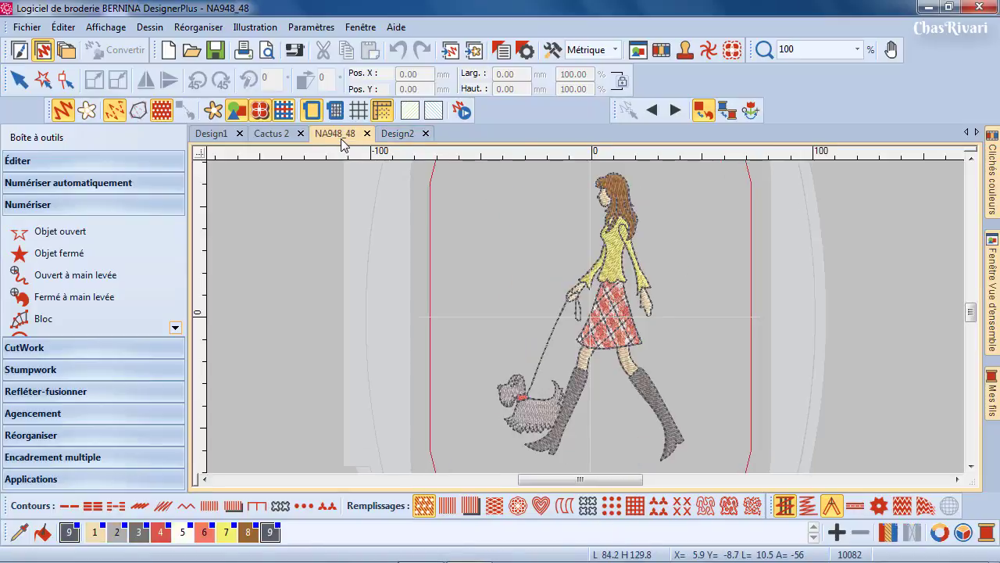
{"action": "left_click", "coordinate": [270, 132]}
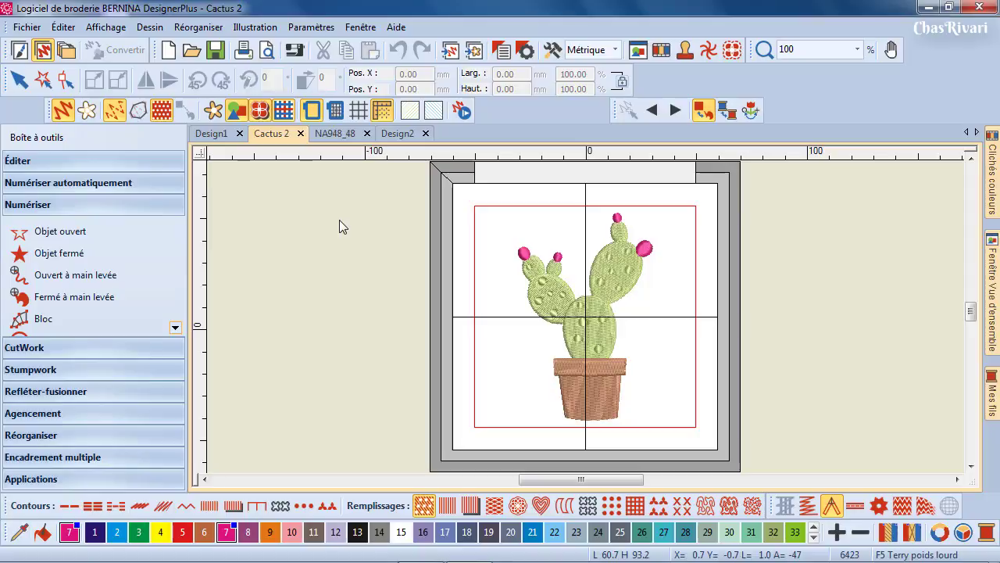
Close the new design based on the palm tree.
{"action": "left_click", "coordinate": [413, 133]}
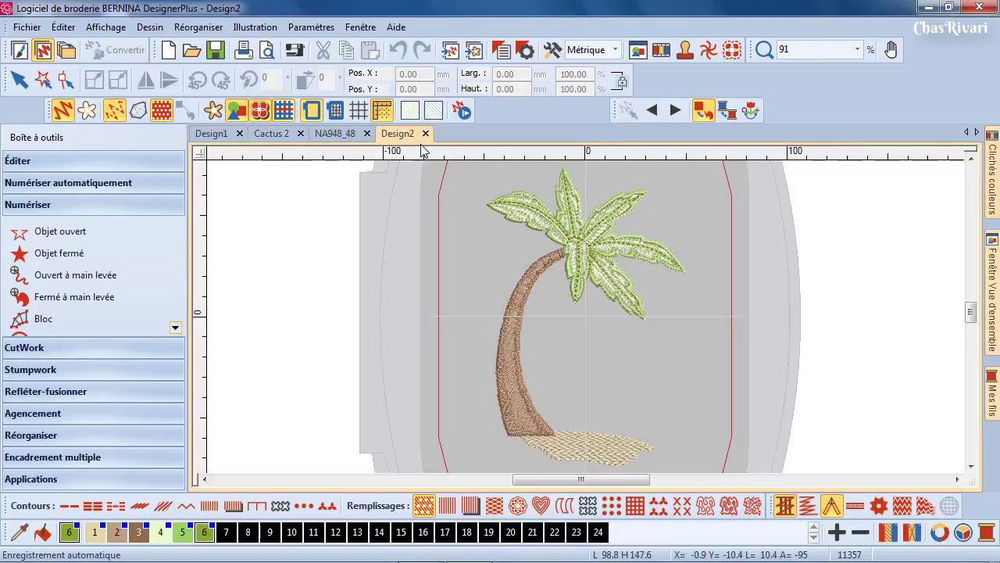
{"action": "left_click", "coordinate": [426, 133]}
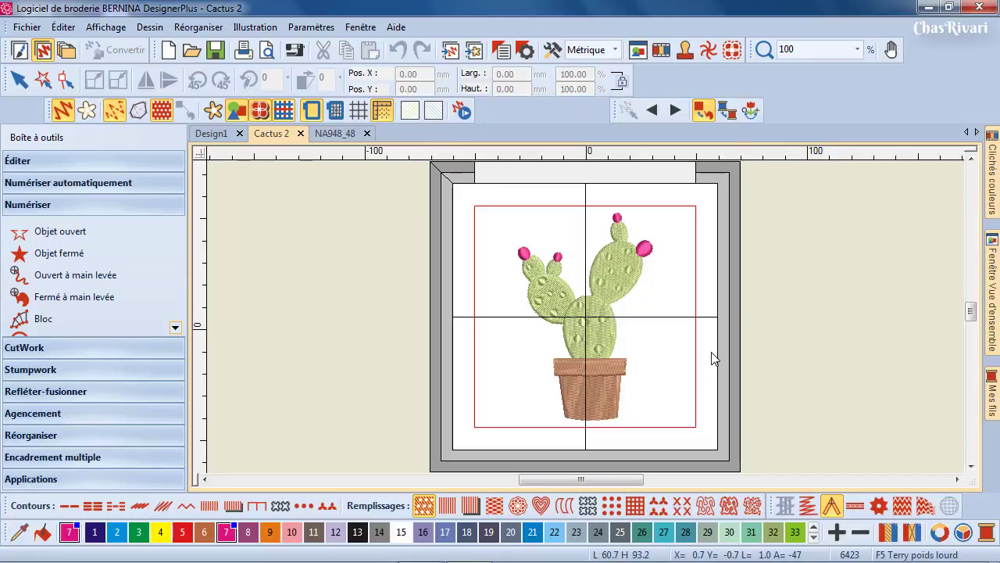
{"action": "scroll", "coordinate": [711, 358], "scroll_direction": "down", "scroll_amount": 1}
{"action": "scroll", "coordinate": [579, 302], "scroll_direction": "up", "scroll_amount": 1}
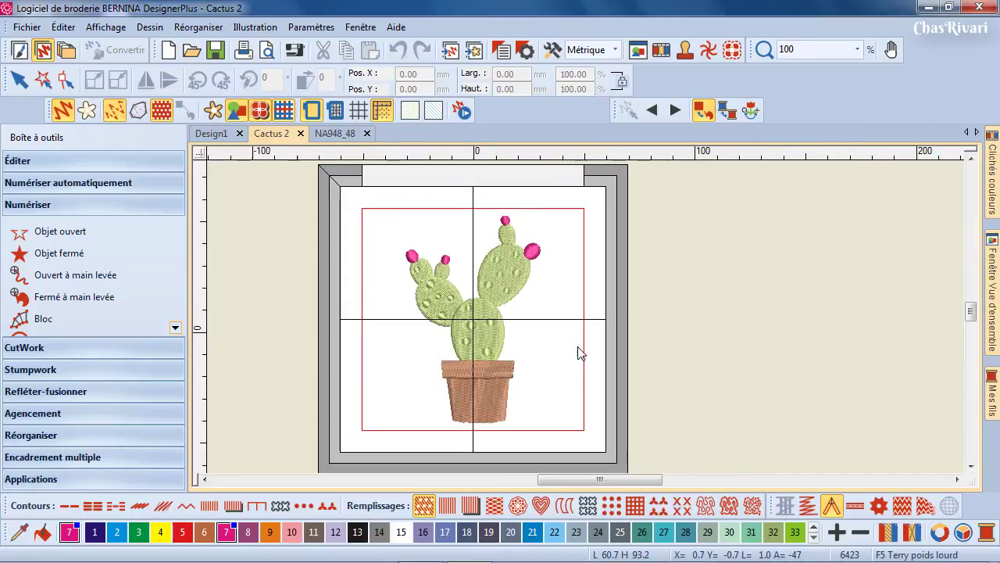
{"action": "left_click_drag", "start_coordinate": [592, 480], "coordinate": [580, 479]}
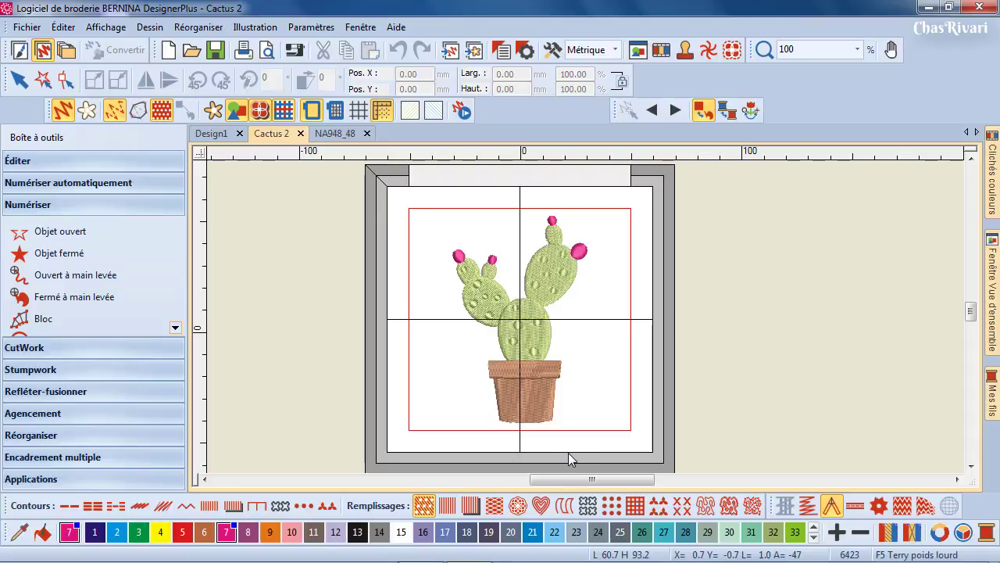
Select the central cactus pad above the pot and review the object commands and transform handles available for it.
{"action": "left_click", "coordinate": [536, 336]}
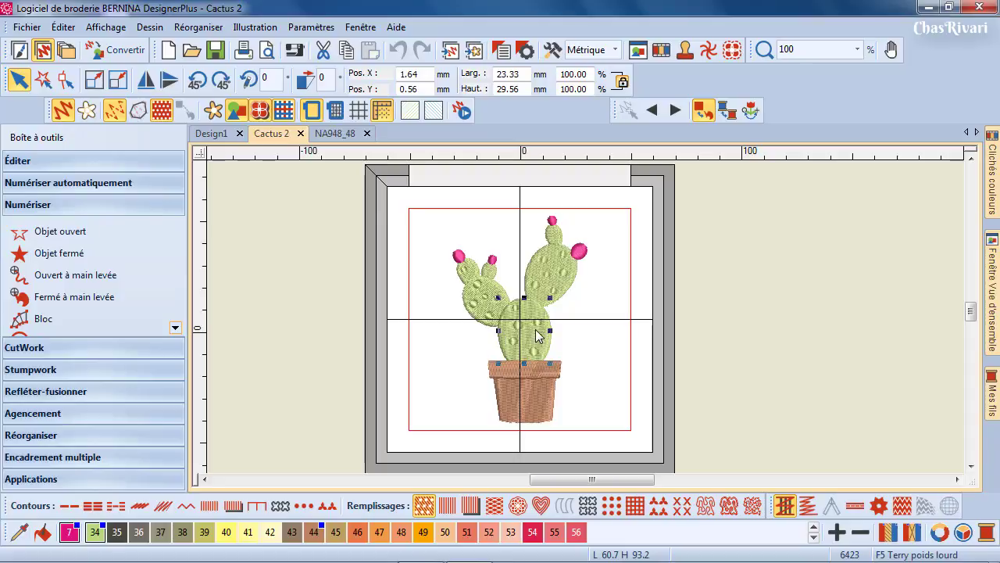
{"action": "right_click", "coordinate": [536, 336]}
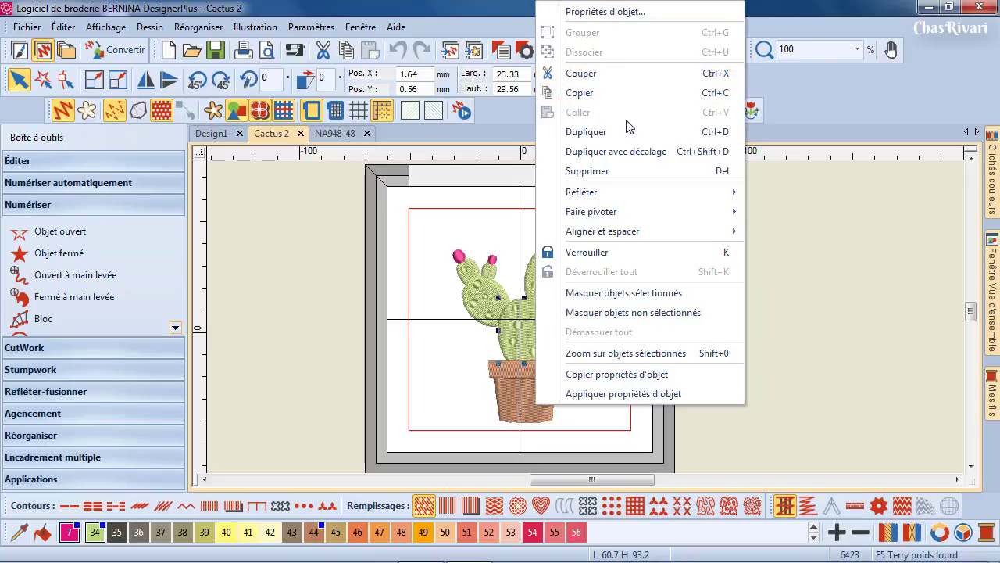
{"action": "mouse_move", "coordinate": [651, 219]}
{"action": "left_click", "coordinate": [516, 337]}
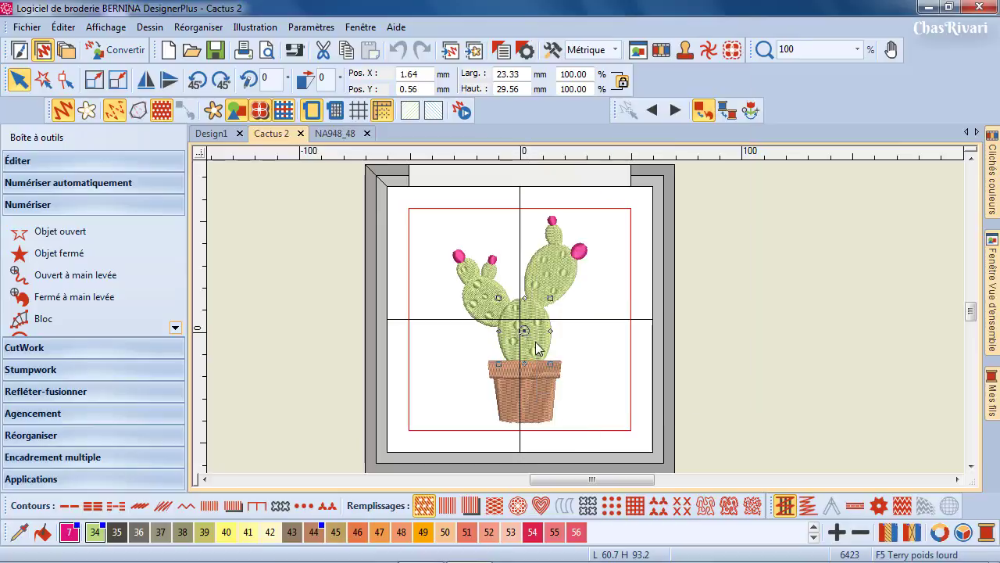
{"action": "left_click", "coordinate": [536, 349]}
Browse the colour palette and recolour the selected central cactus pad with colour 33.
{"action": "left_click", "coordinate": [813, 528]}
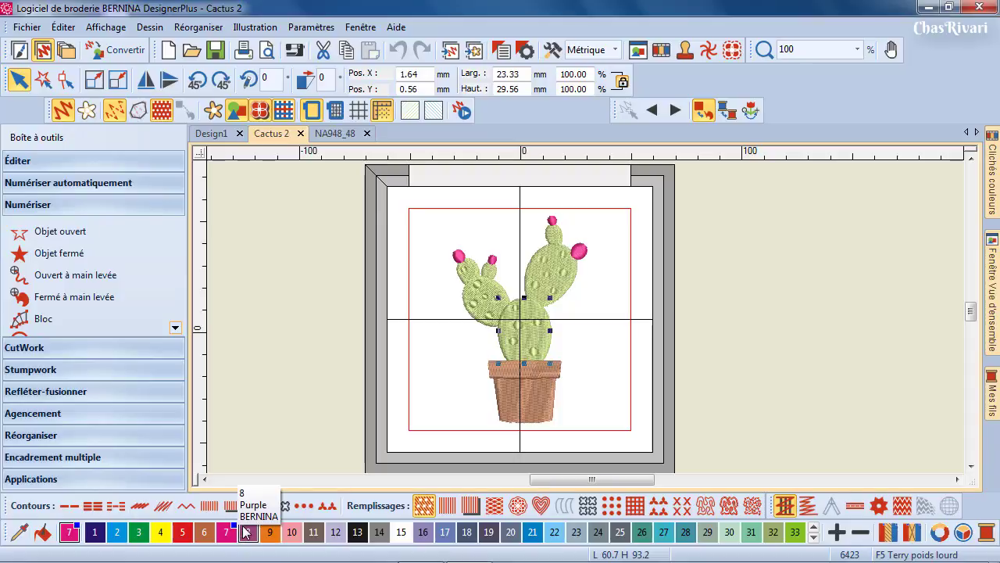
{"action": "left_click", "coordinate": [814, 538]}
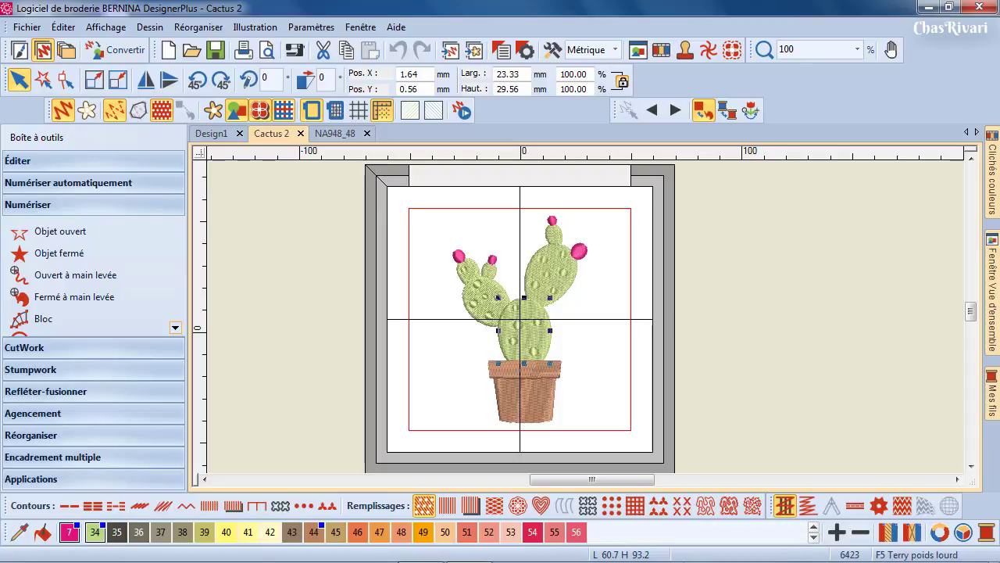
{"action": "left_click", "coordinate": [814, 527]}
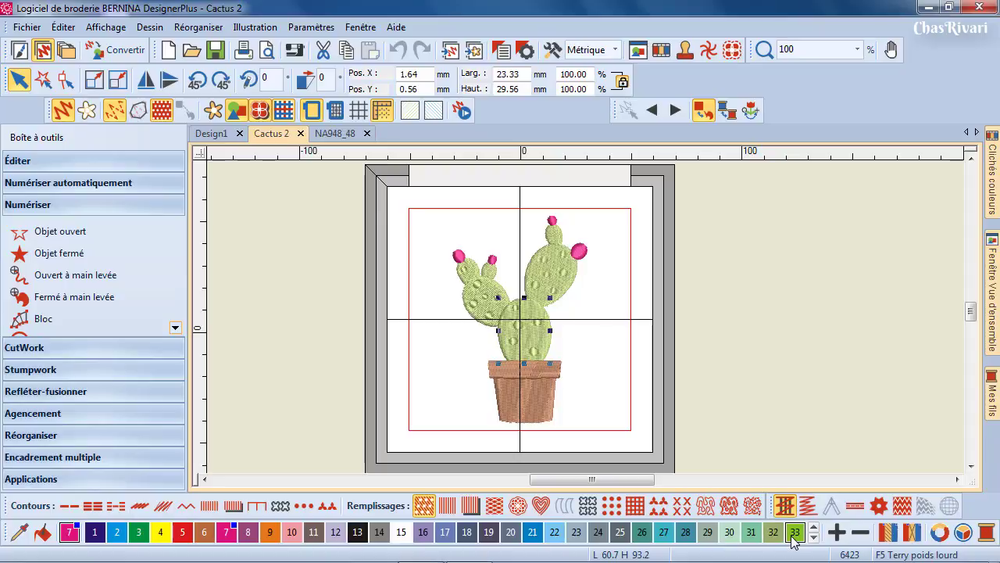
{"action": "left_click", "coordinate": [795, 534]}
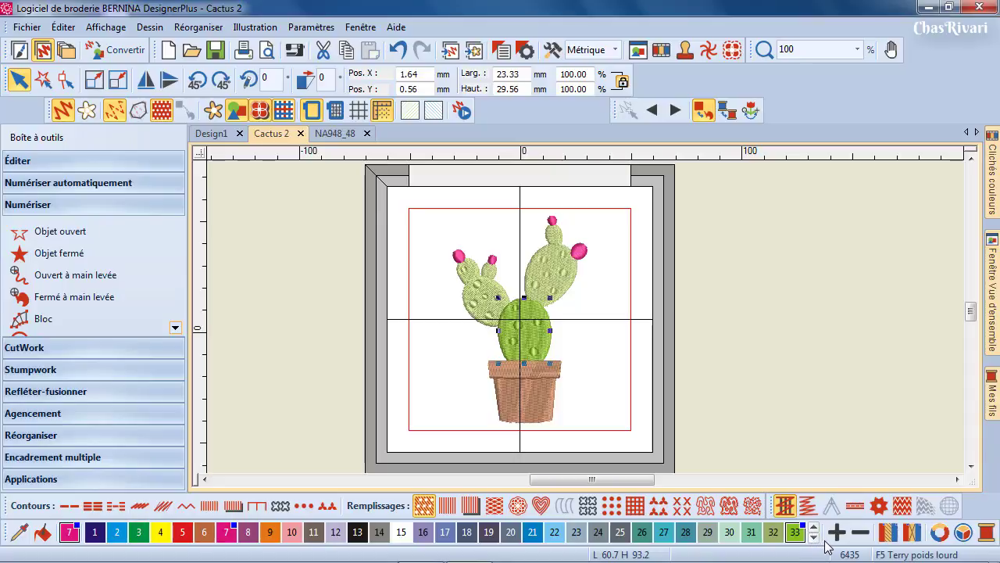
Limit the palette to the design's used colours and assign the Madeira Rayon thread 1301 Jade to the selected pad.
{"action": "left_click", "coordinate": [889, 534]}
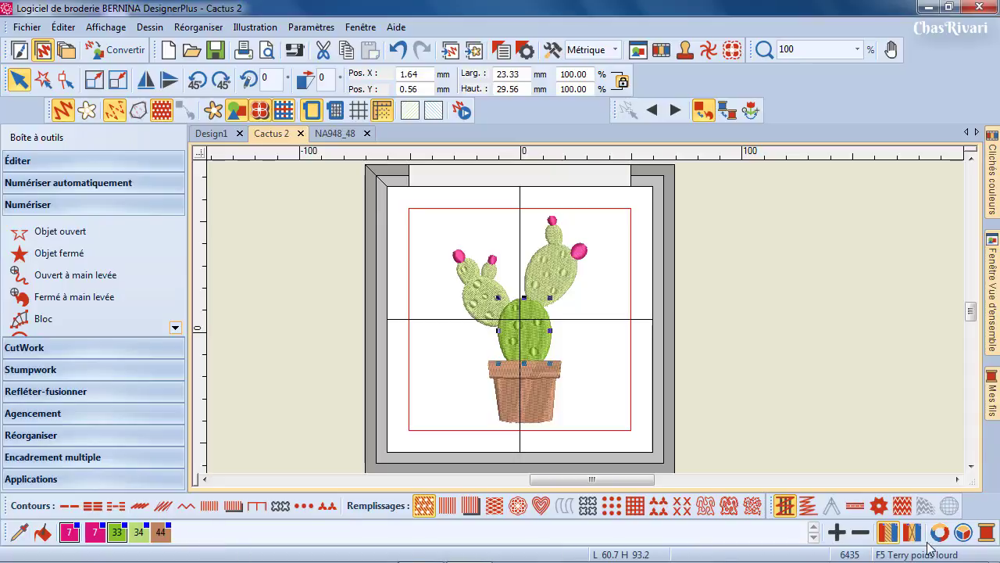
{"action": "left_click", "coordinate": [991, 539]}
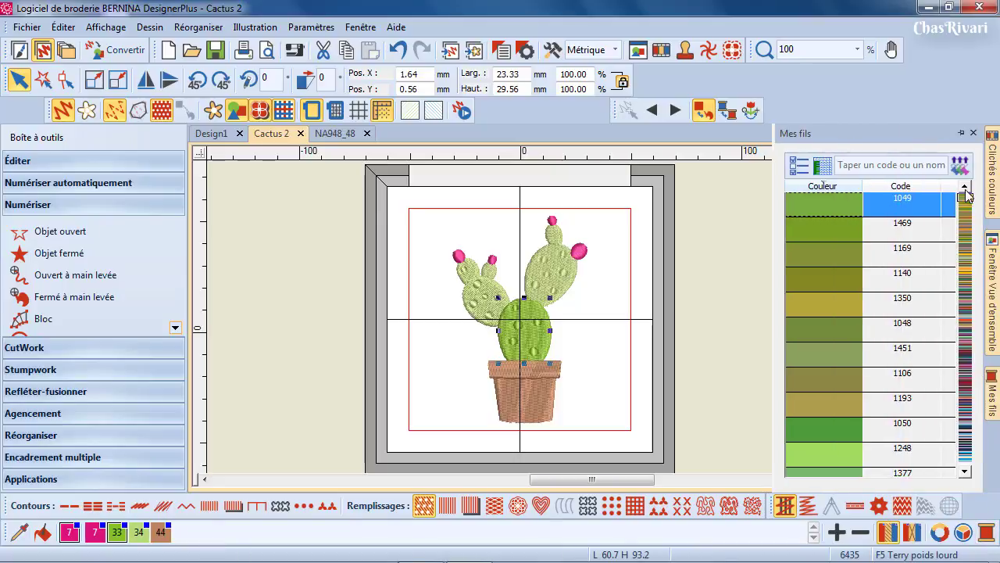
{"action": "left_click_drag", "start_coordinate": [966, 202], "coordinate": [968, 243]}
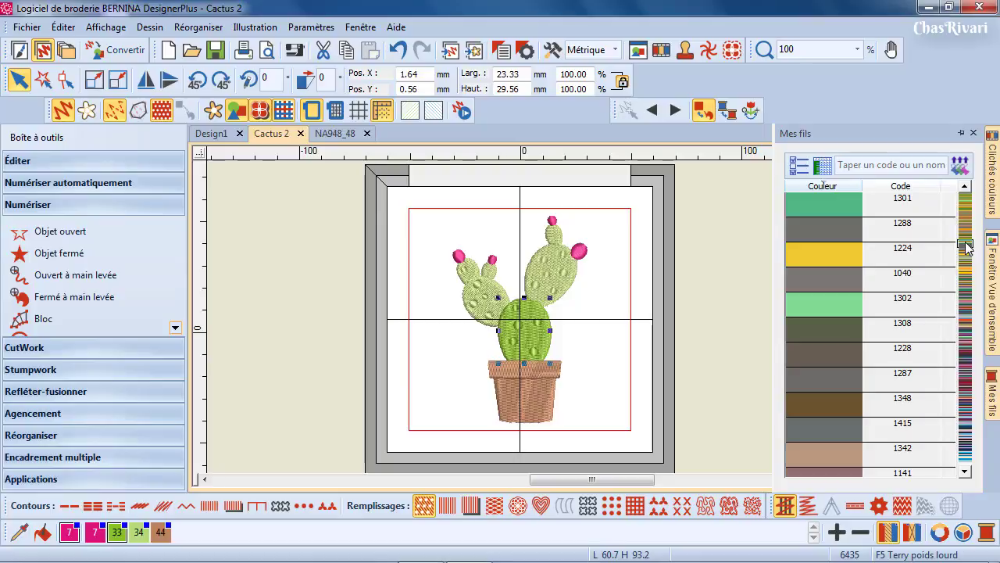
{"action": "left_click", "coordinate": [834, 206]}
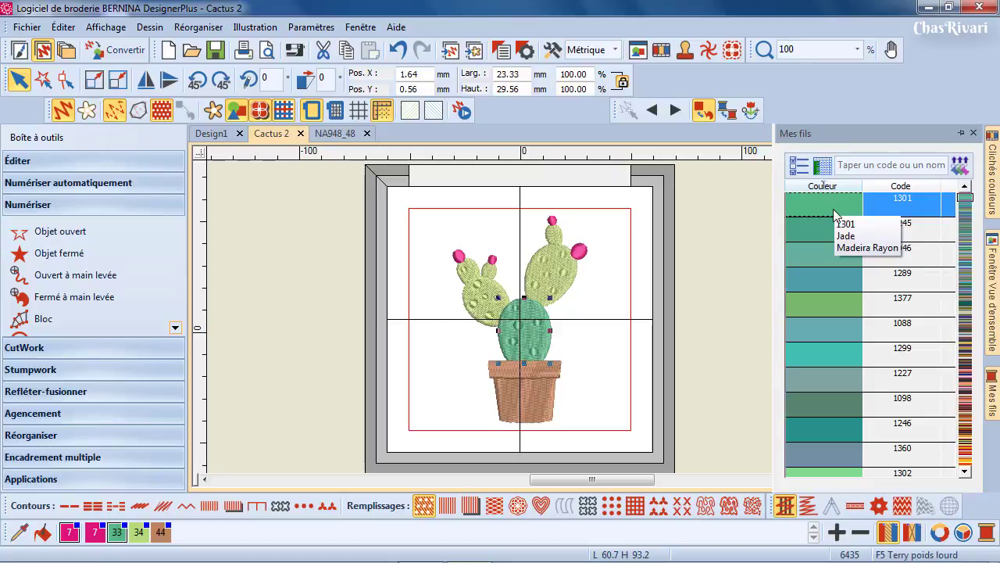
Open the thread chart selection and remove Madeira Rayon from the active charts.
{"action": "left_click", "coordinate": [800, 167]}
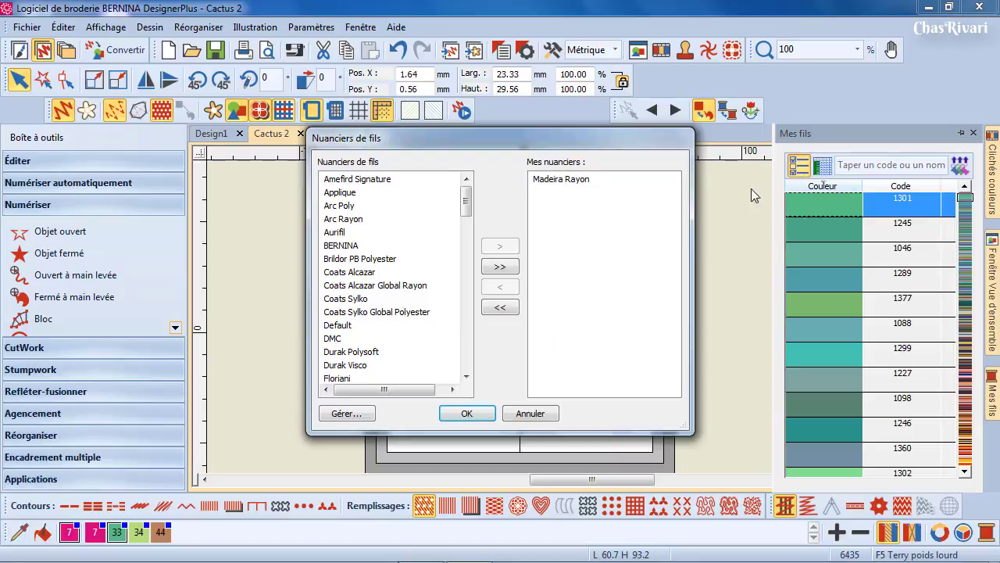
{"action": "left_click", "coordinate": [571, 180]}
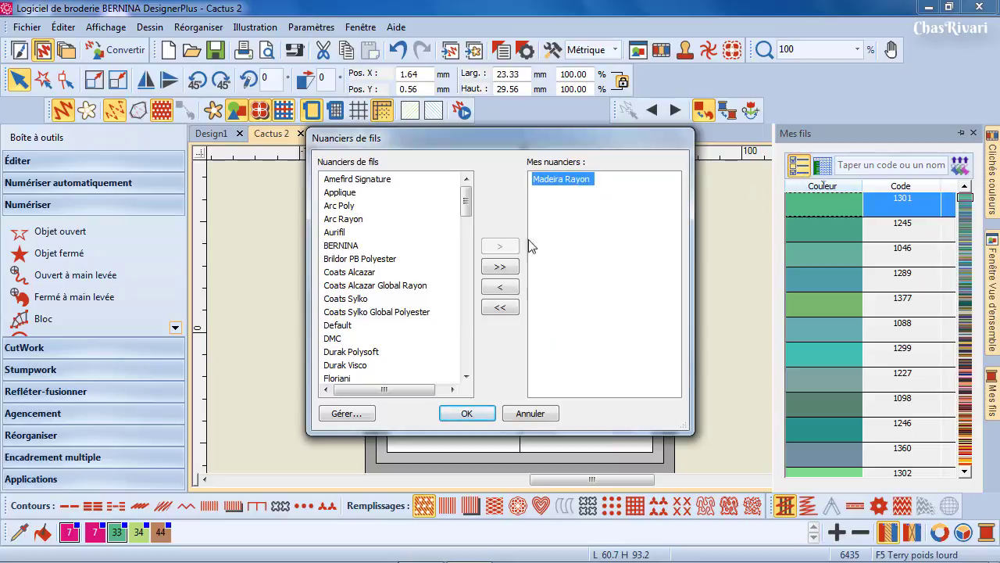
{"action": "left_click", "coordinate": [499, 288]}
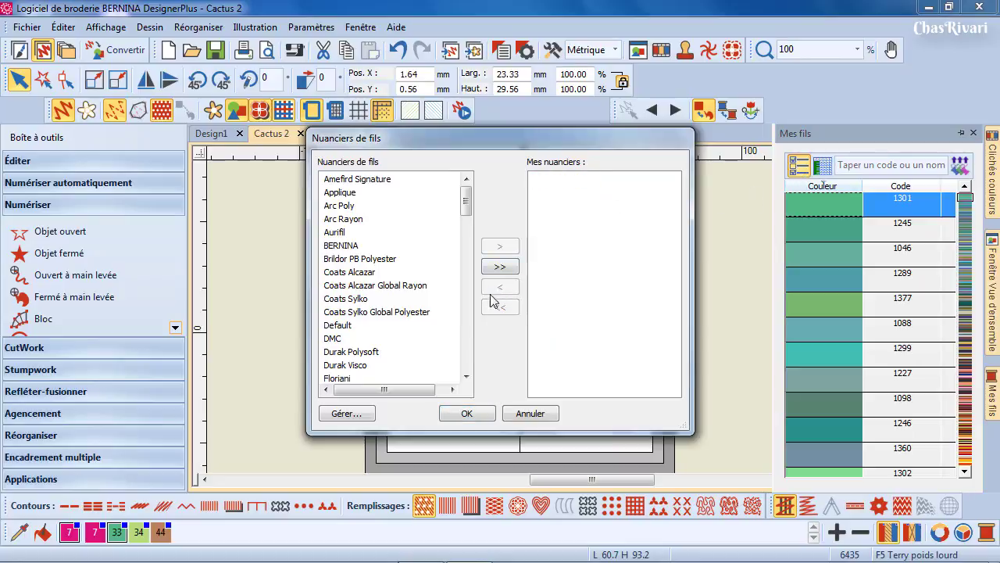
Add the Mon nuancier thread chart to the active charts, confirm, and deselect the cactus pad.
{"action": "left_click", "coordinate": [466, 377]}
{"action": "scroll", "coordinate": [466, 379], "scroll_direction": "down", "scroll_amount": 8}
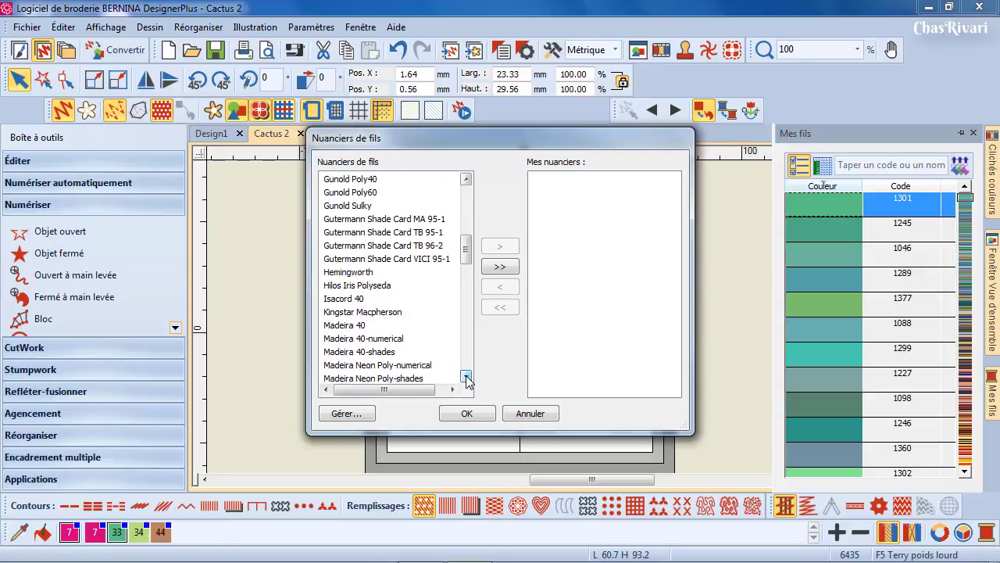
{"action": "scroll", "coordinate": [467, 379], "scroll_direction": "down", "scroll_amount": 4}
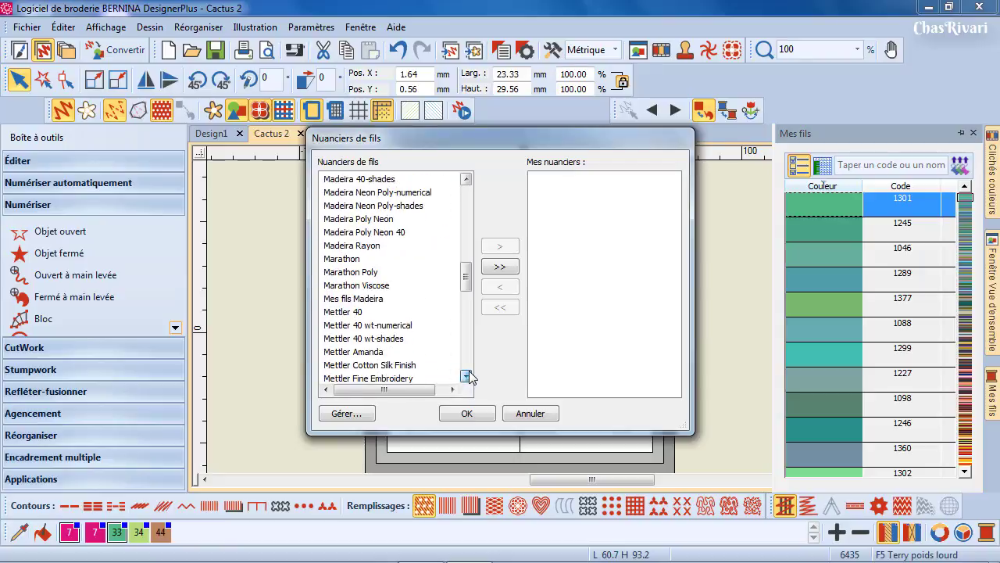
{"action": "scroll", "coordinate": [466, 379], "scroll_direction": "down", "scroll_amount": 6}
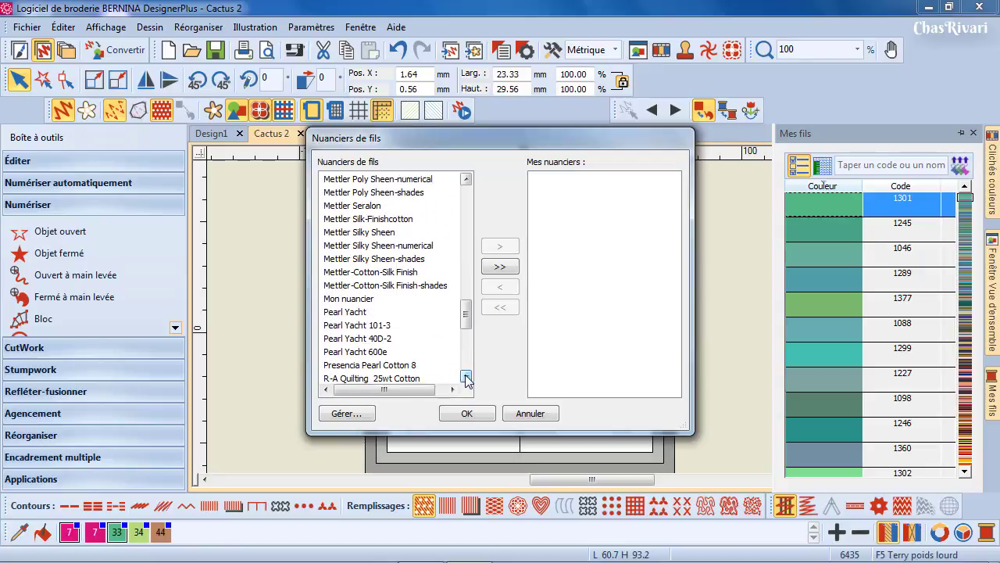
{"action": "left_click", "coordinate": [363, 296]}
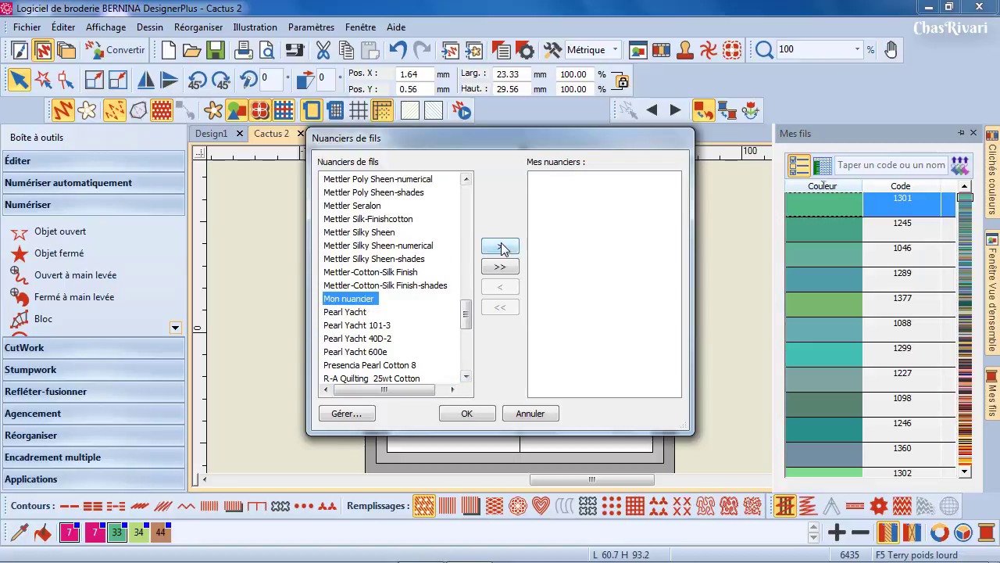
{"action": "left_click", "coordinate": [501, 246]}
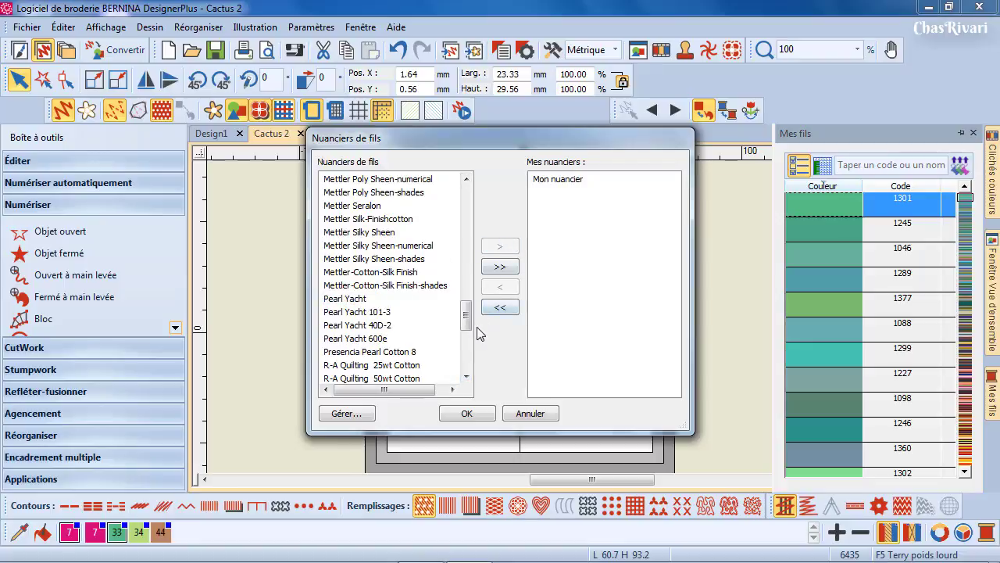
{"action": "mouse_move", "coordinate": [466, 315]}
{"action": "left_mouse_down"}
{"action": "mouse_move", "coordinate": [466, 363]}
{"action": "mouse_move", "coordinate": [467, 198]}
{"action": "mouse_move", "coordinate": [468, 211]}
{"action": "left_mouse_up"}
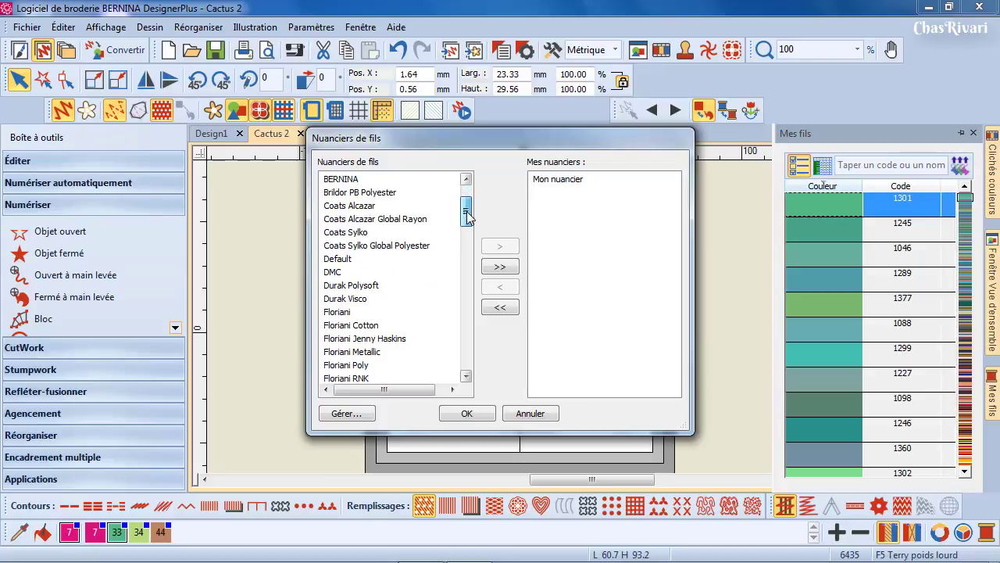
{"action": "left_click", "coordinate": [465, 413]}
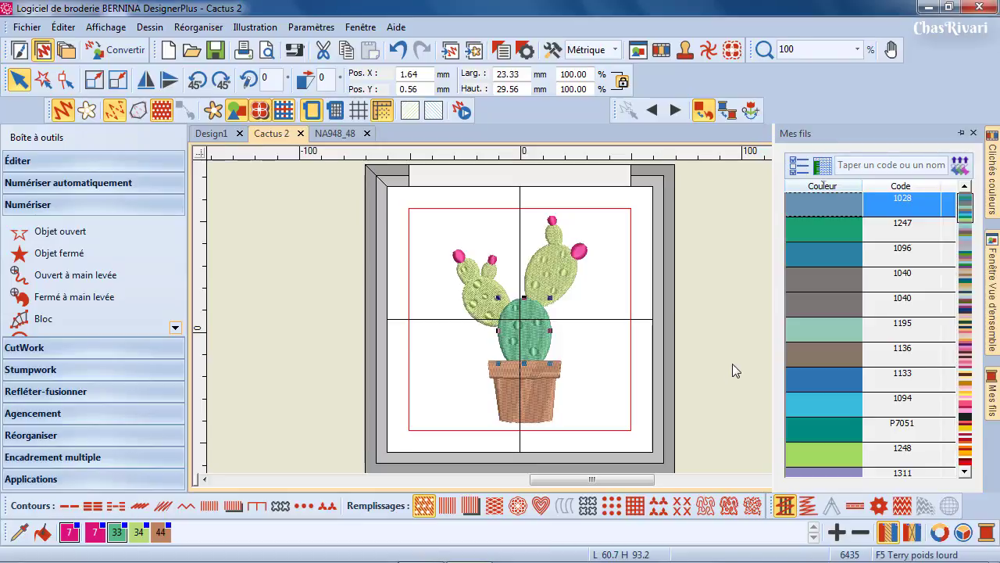
{"action": "left_click", "coordinate": [732, 364]}
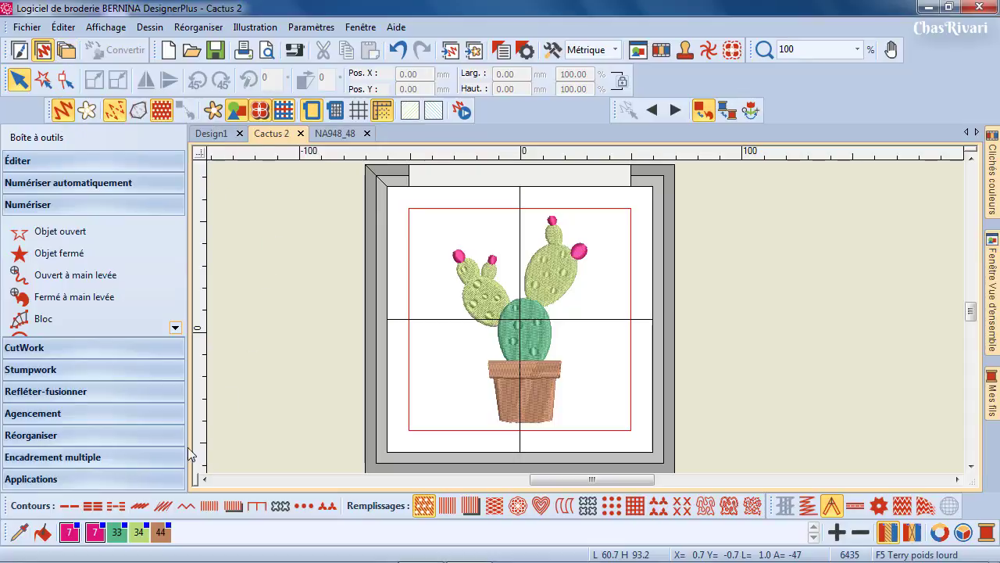
Examine the multi-hooping tools and the cross-stitch and Quilter applications in the toolbox.
{"action": "left_click", "coordinate": [84, 458]}
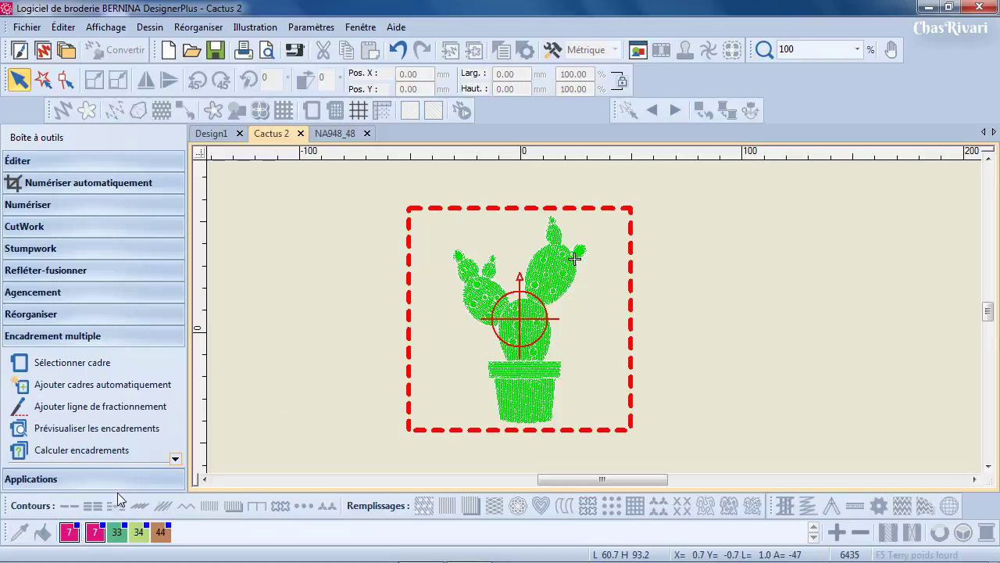
{"action": "left_click", "coordinate": [63, 486]}
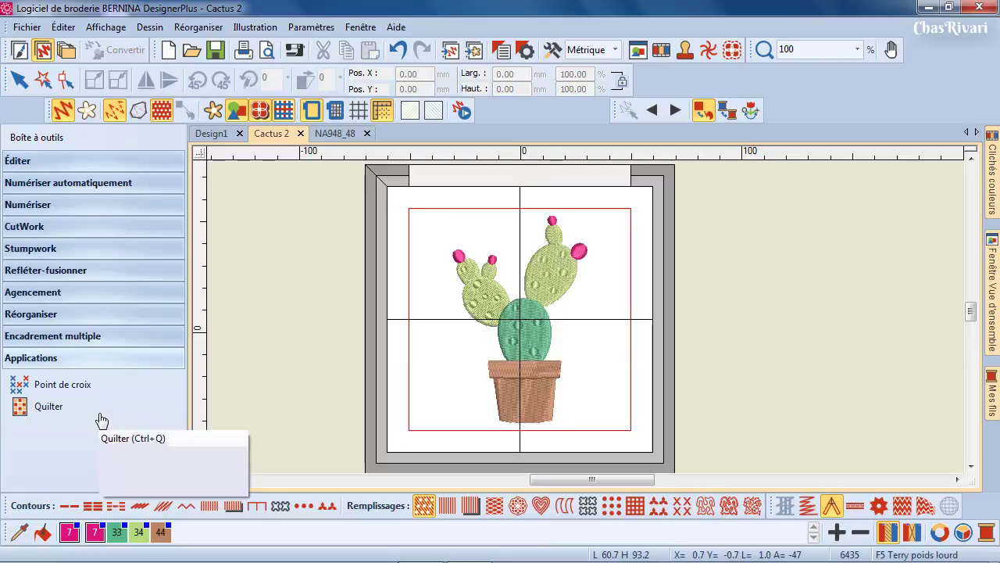
{"action": "key", "text": "Escape"}
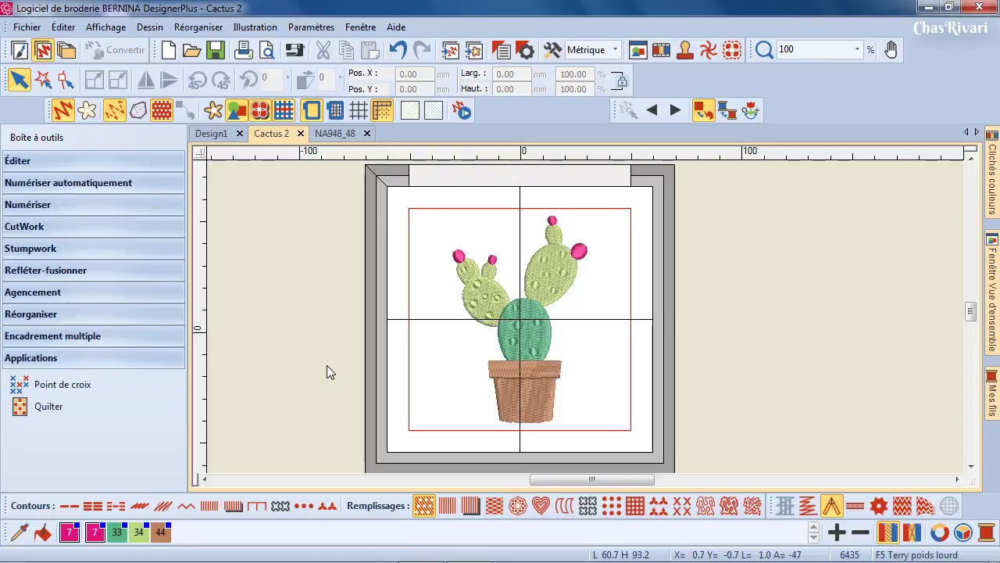
Play the stitching simulation of the cactus design briefly and stop it.
{"action": "left_click", "coordinate": [463, 111]}
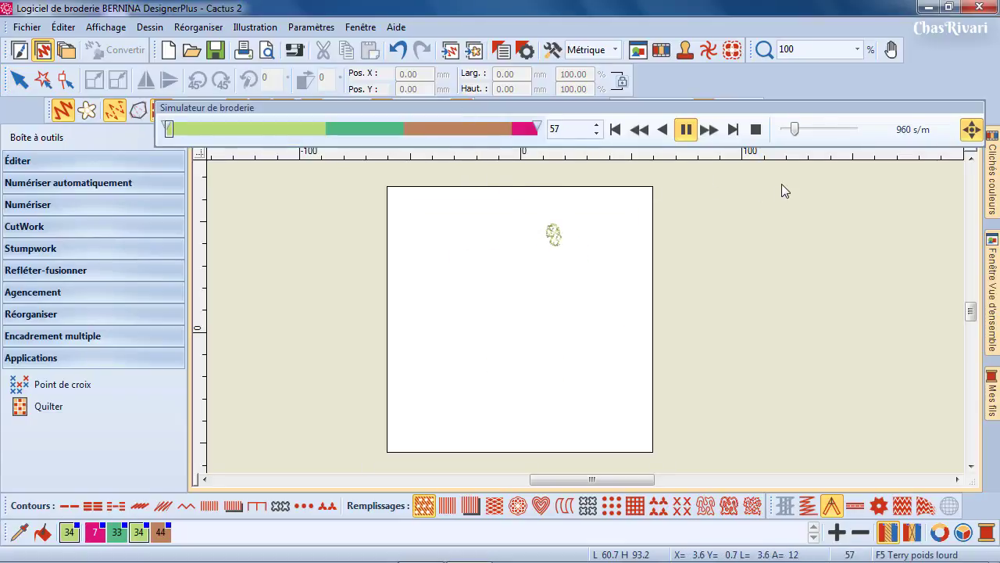
{"action": "left_click", "coordinate": [755, 129]}
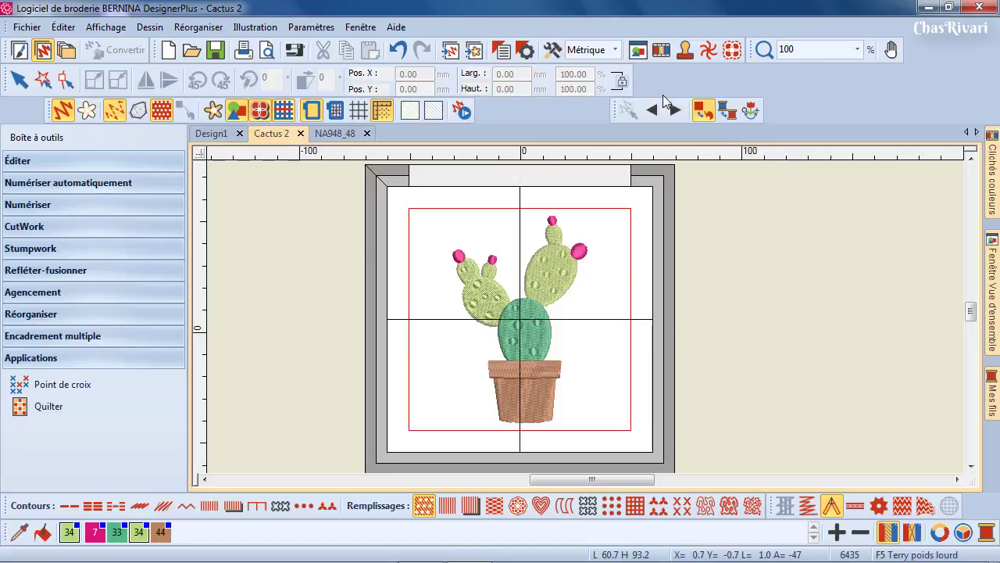